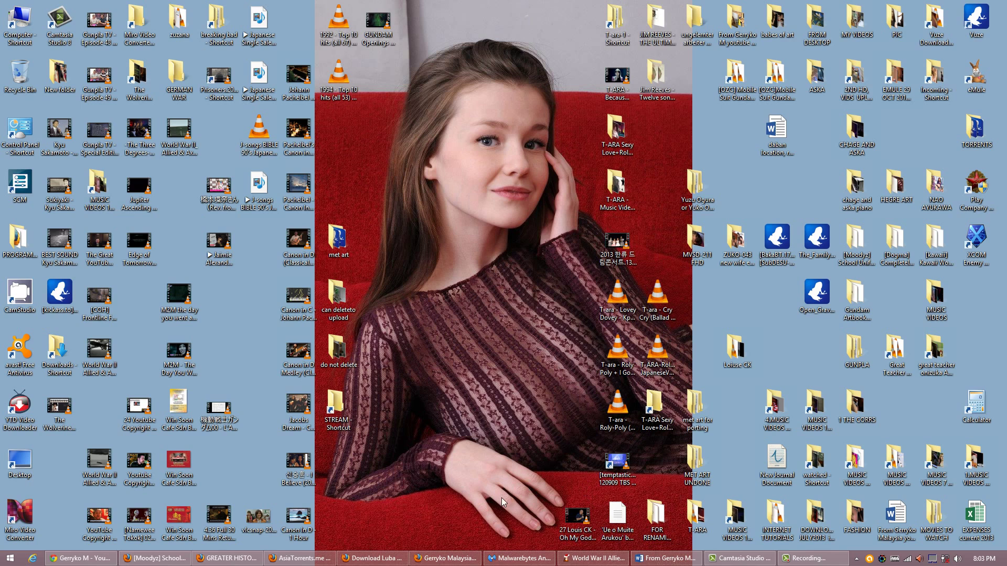
Restore Firefox, check the s.ytimg.com search and forum tabs, and maximize the Yahoo Answers question
click(236, 559)
click(653, 59)
click(653, 59)
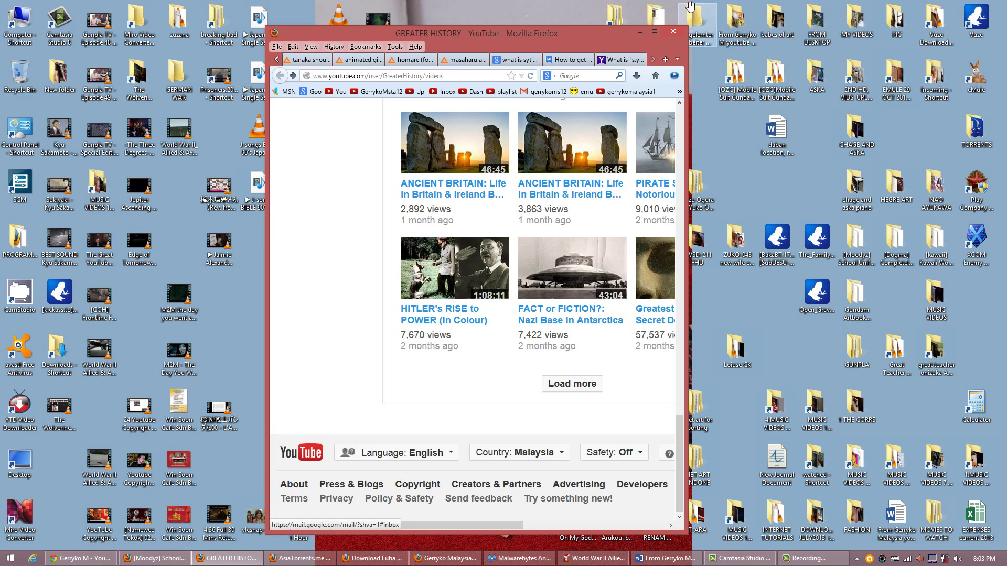
click(534, 59)
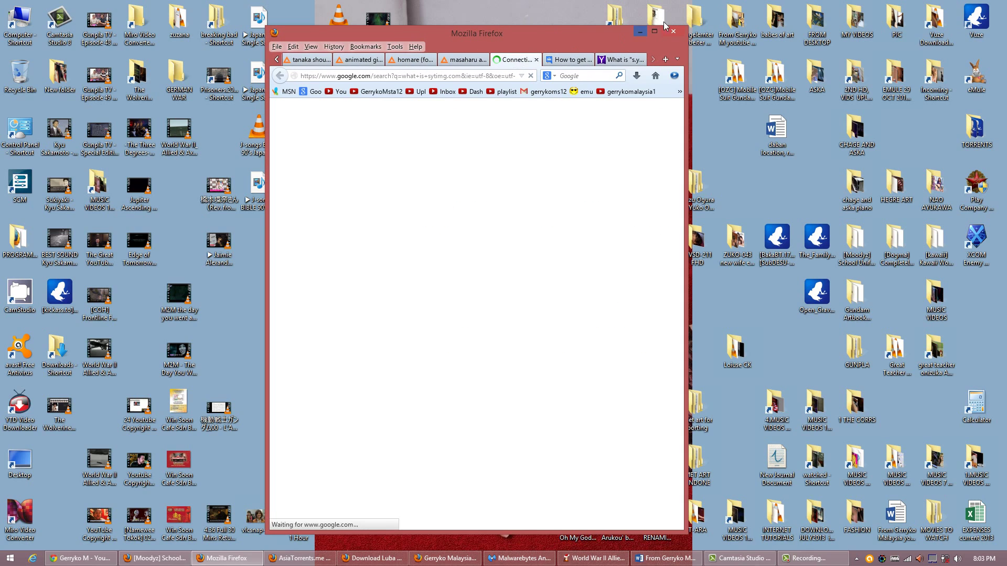
click(564, 59)
click(514, 59)
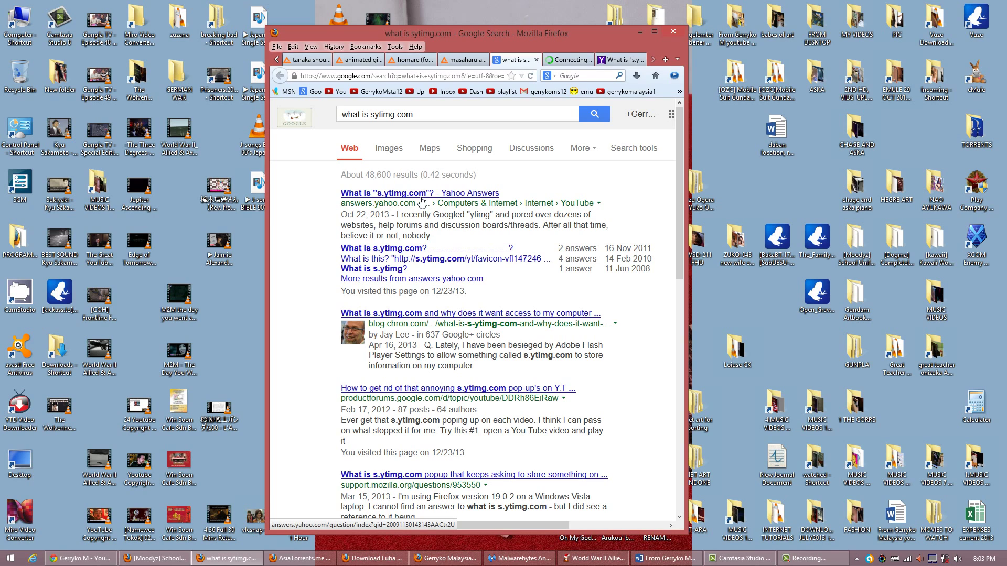
click(566, 59)
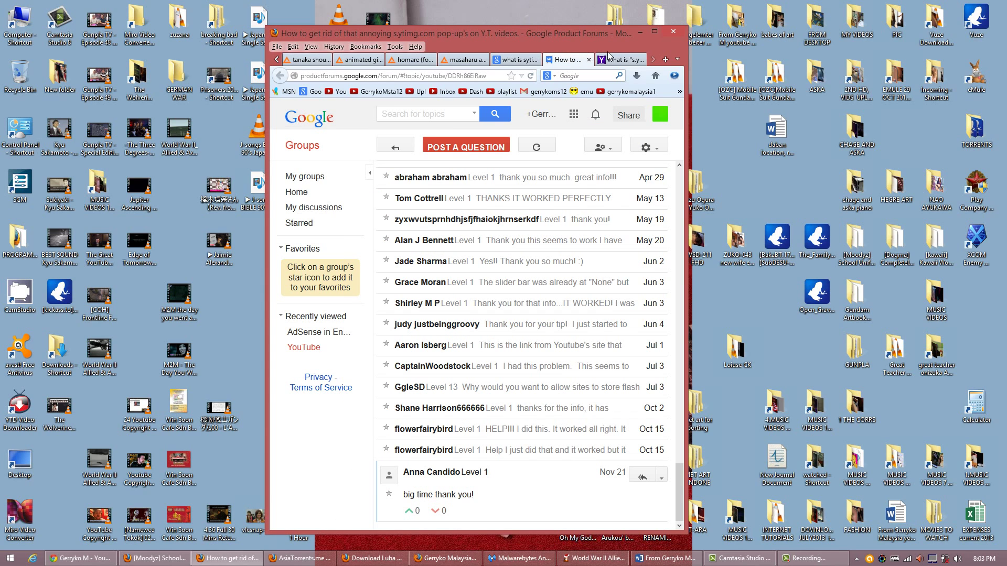
click(616, 61)
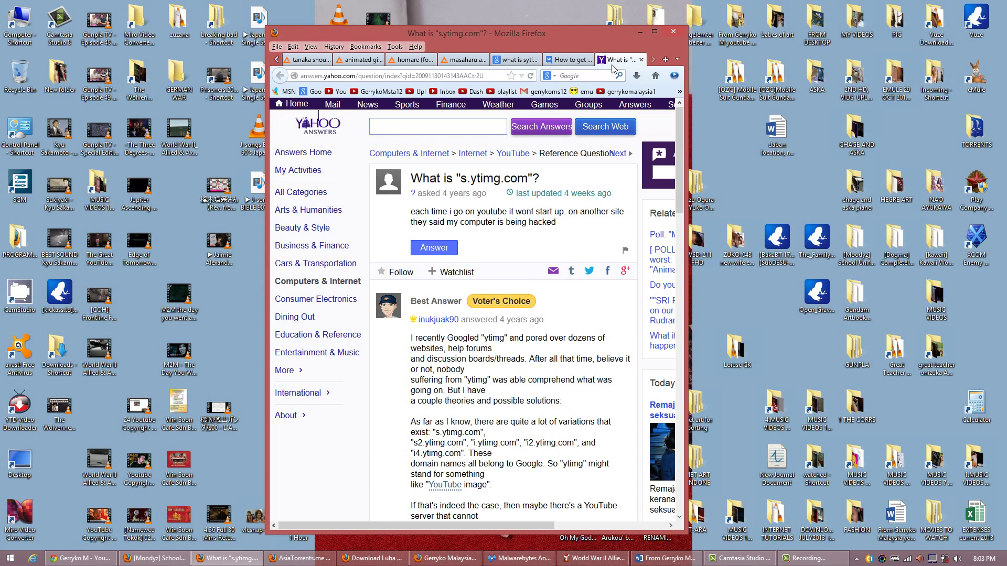
click(655, 31)
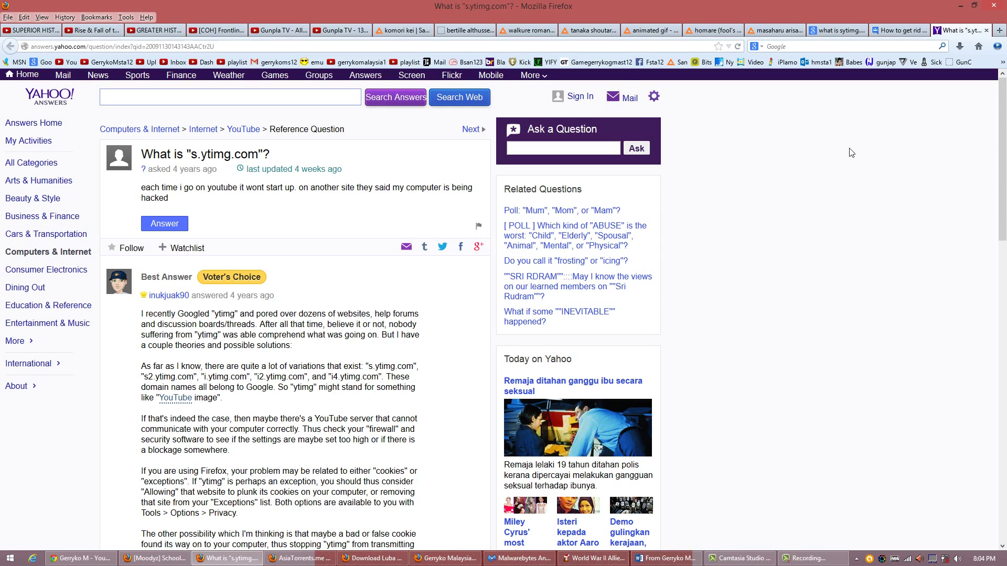
Minimize Firefox after reading the answer, leaving the Windows desktop visible
click(961, 7)
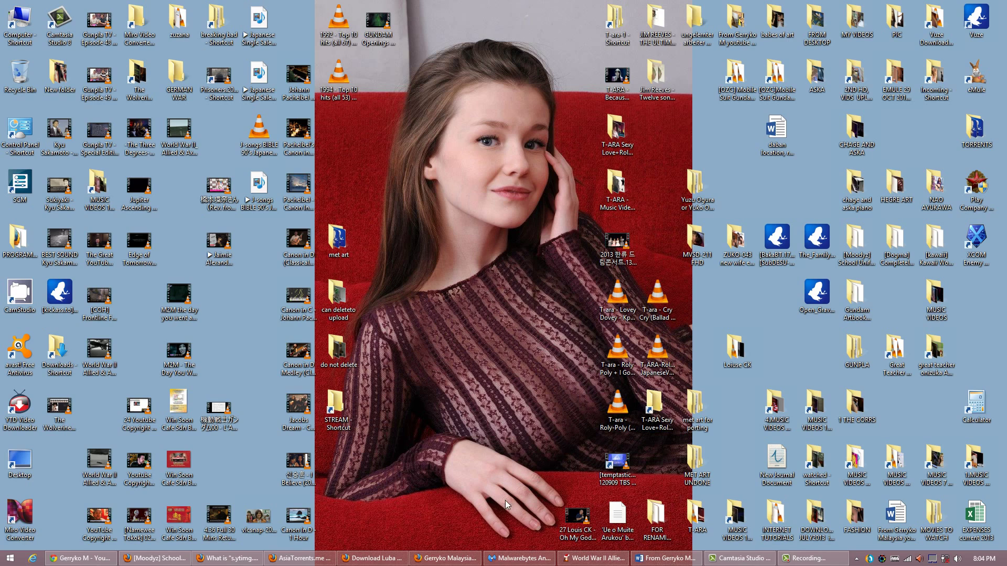
Restore Firefox and check the video upload progress page, briefly showing the desktop
click(445, 559)
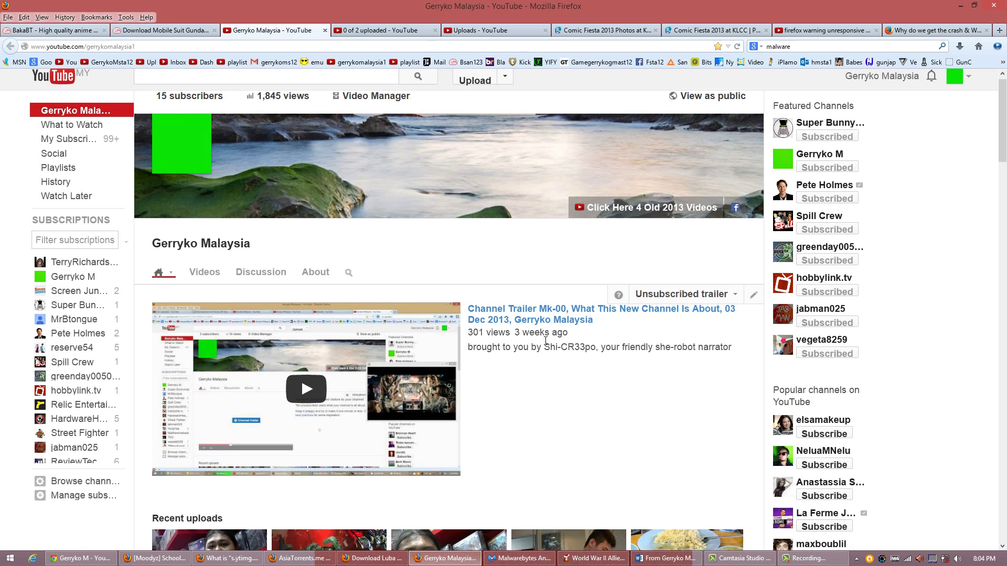
click(391, 31)
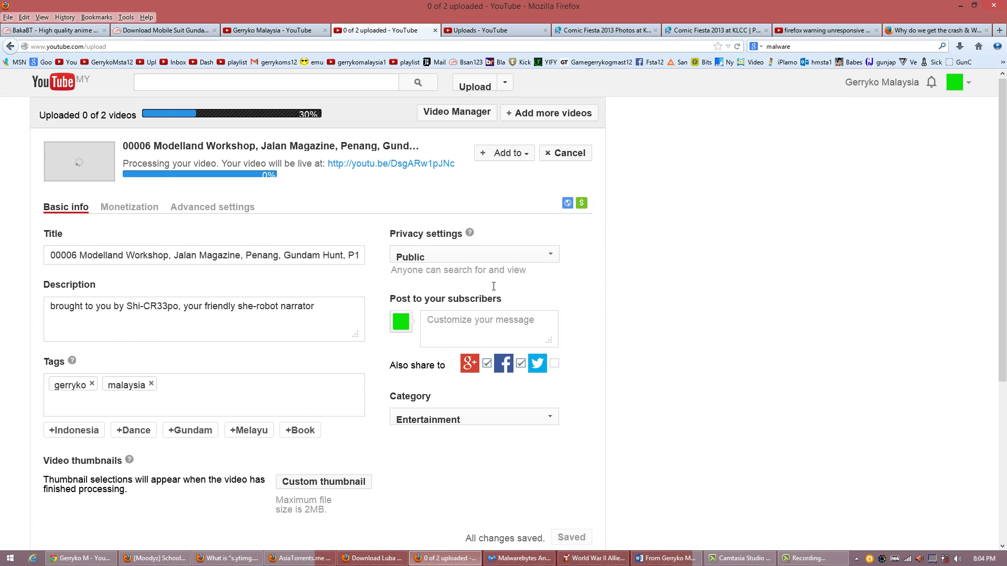
scroll(493, 286, down, 5)
scroll(491, 286, up, 5)
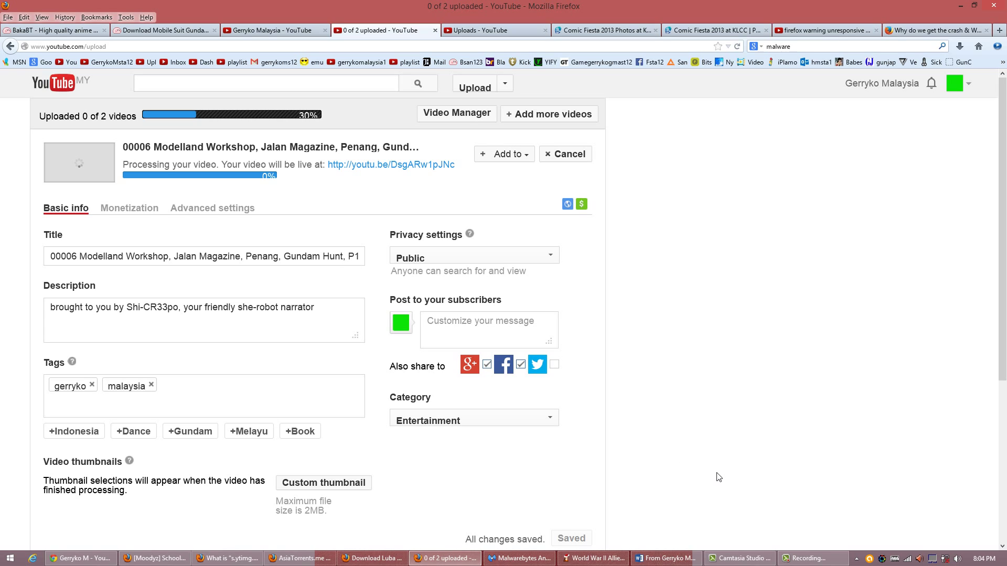
key(super+d)
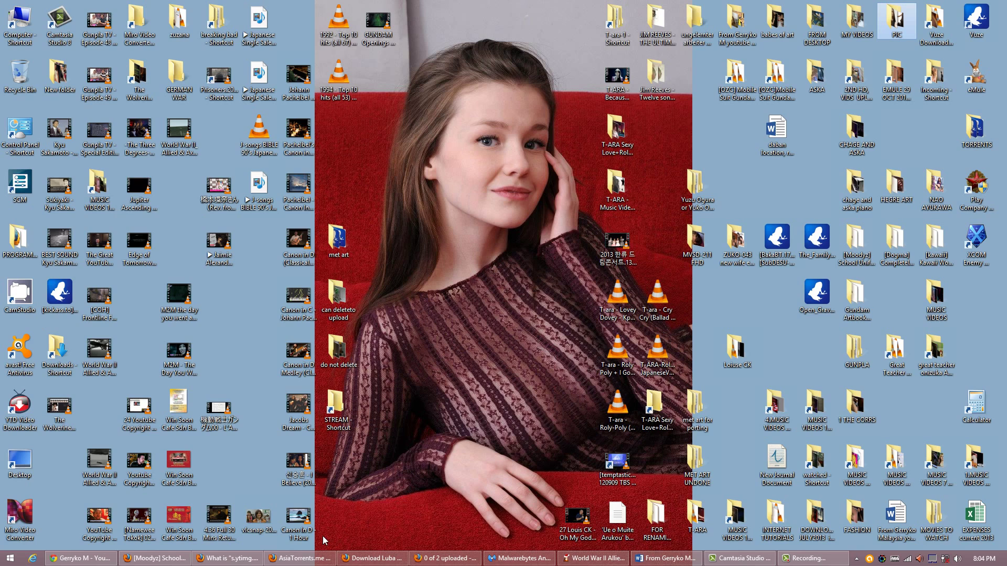
click(436, 560)
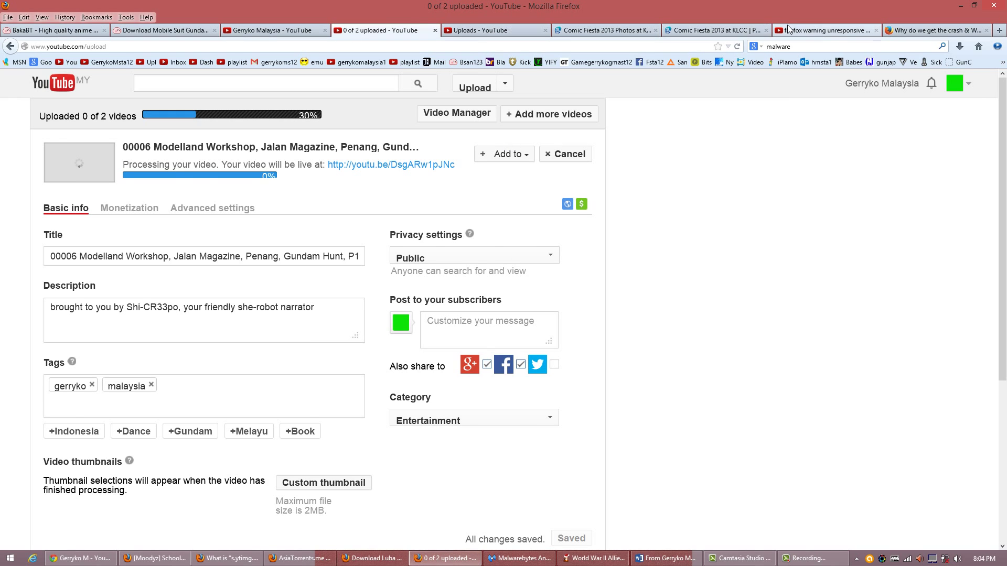
Review the unresponsive-script results and Mozilla Support thread, then open Tools from the YouTube channel page
click(820, 30)
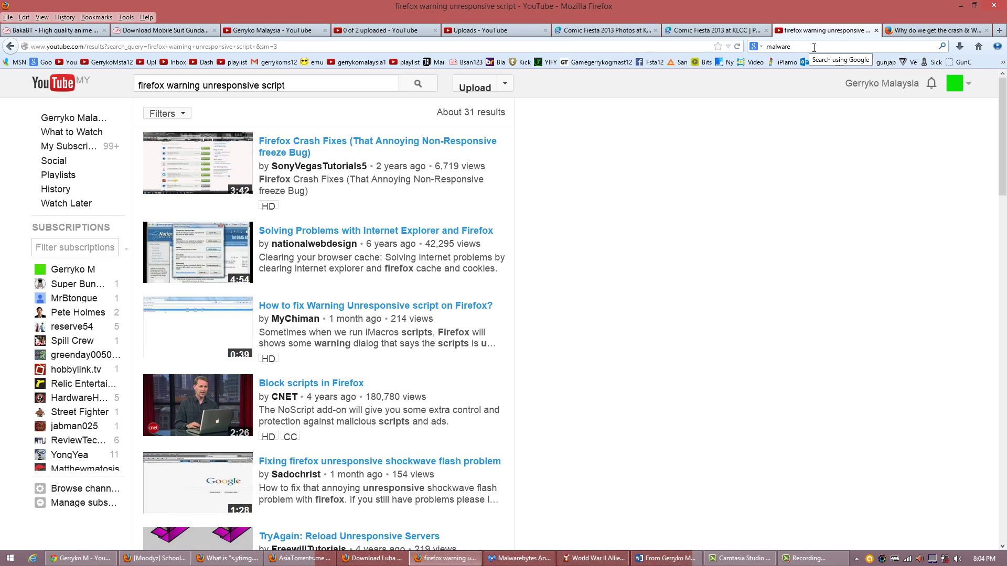
click(921, 32)
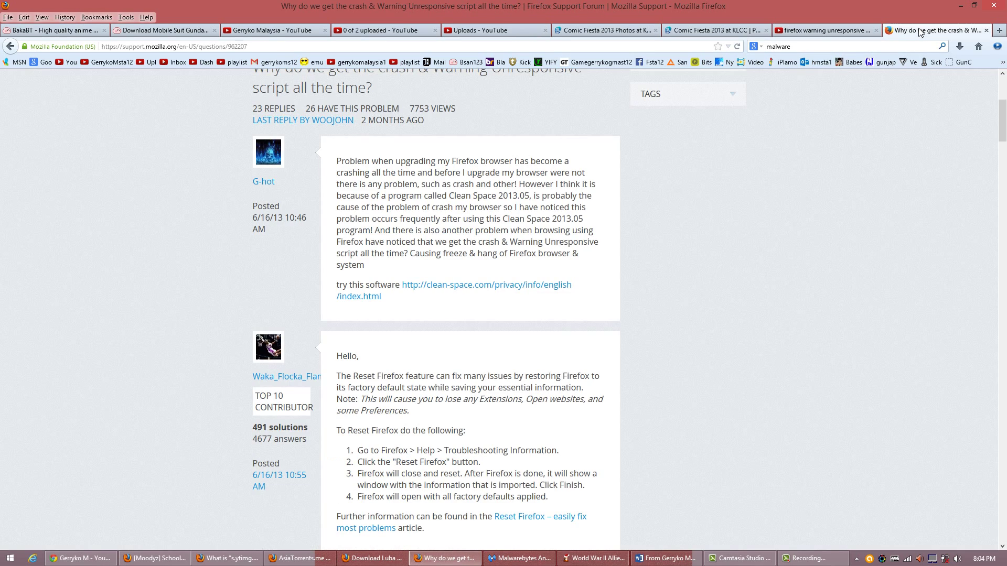
click(717, 32)
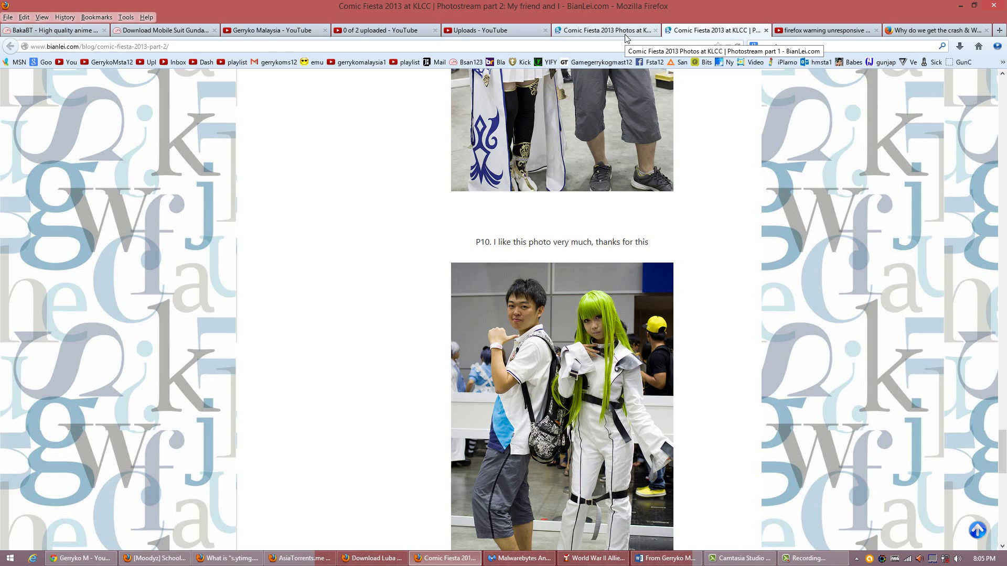
click(387, 31)
click(302, 31)
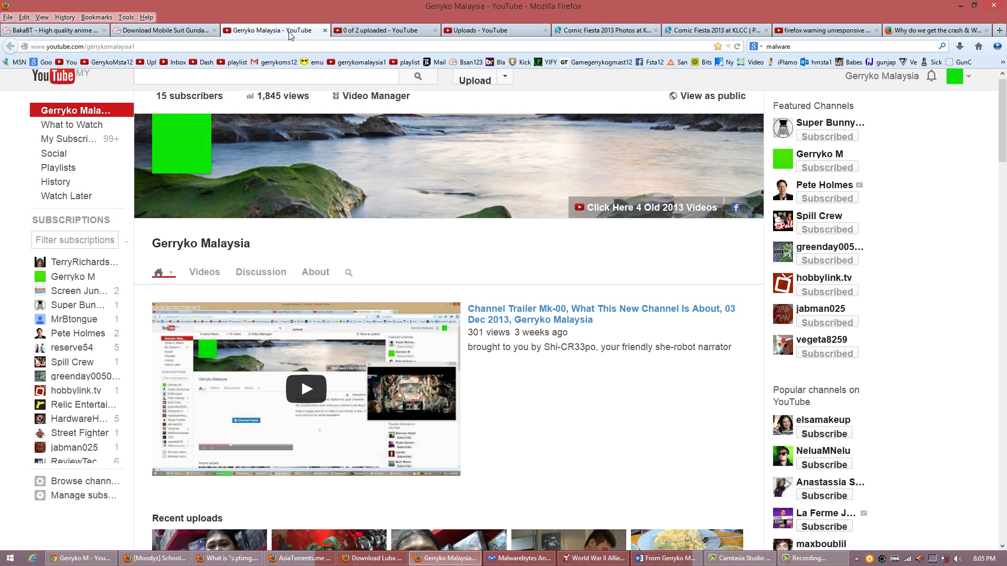
click(96, 17)
mouse_move(125, 17)
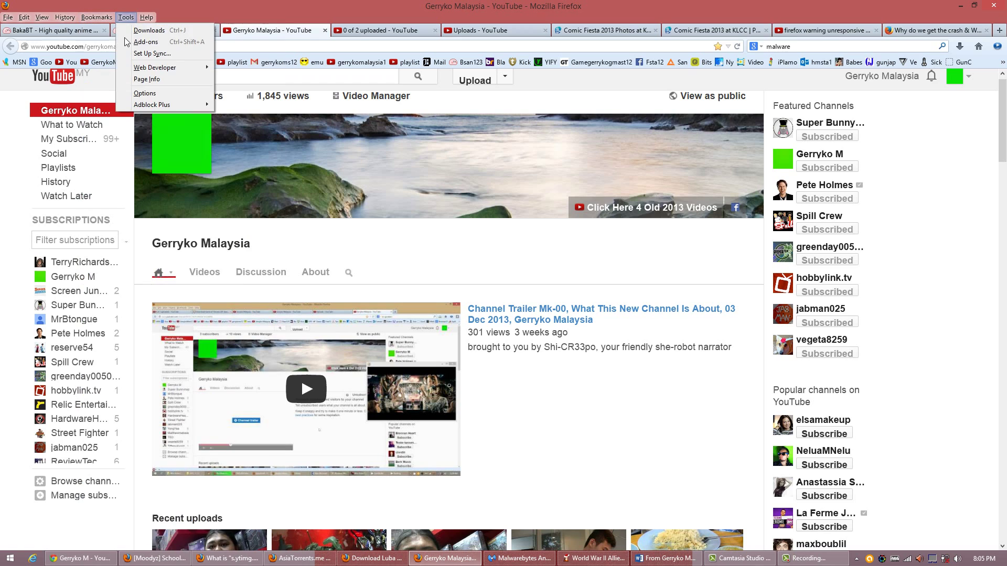
click(145, 93)
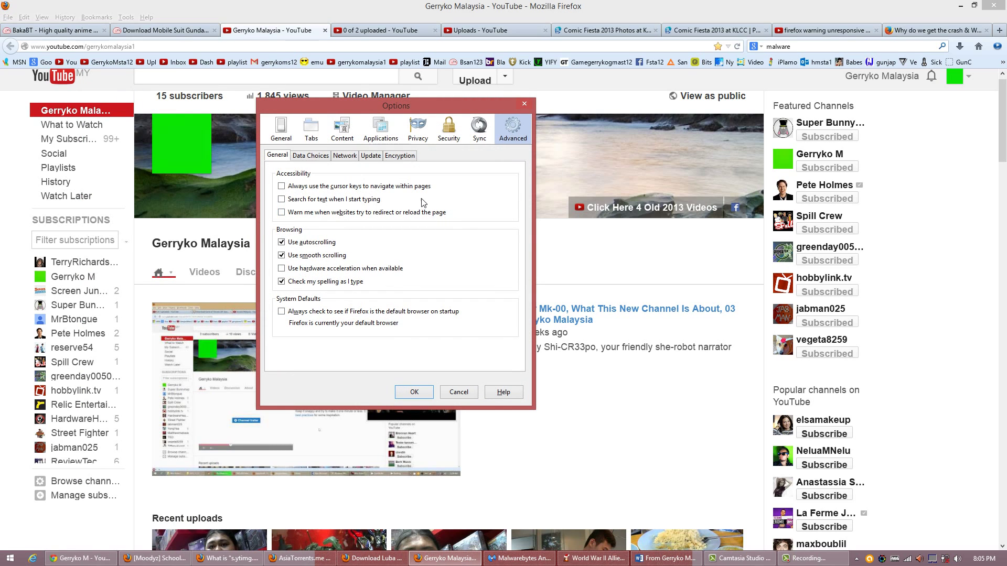
click(375, 160)
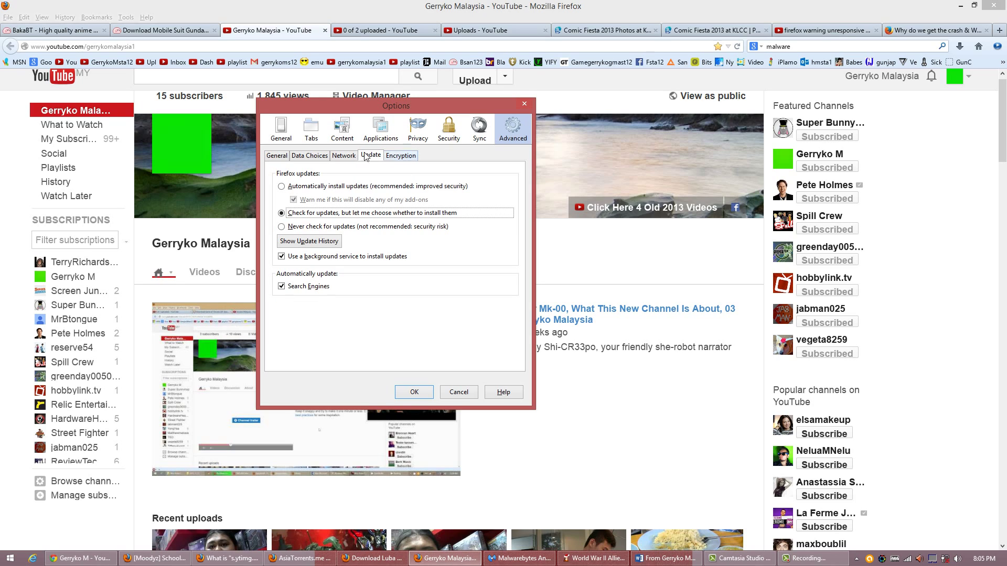
click(318, 156)
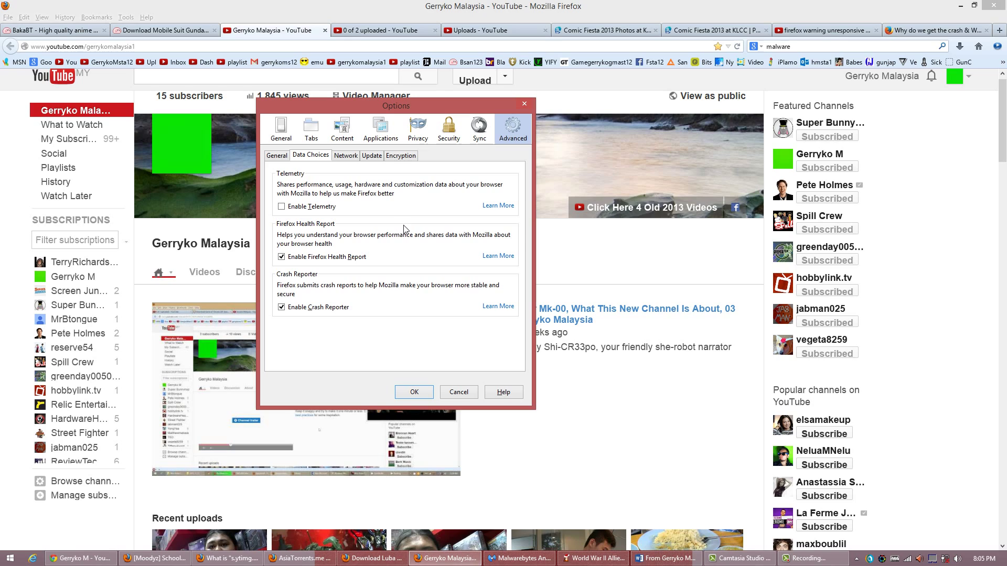
click(352, 157)
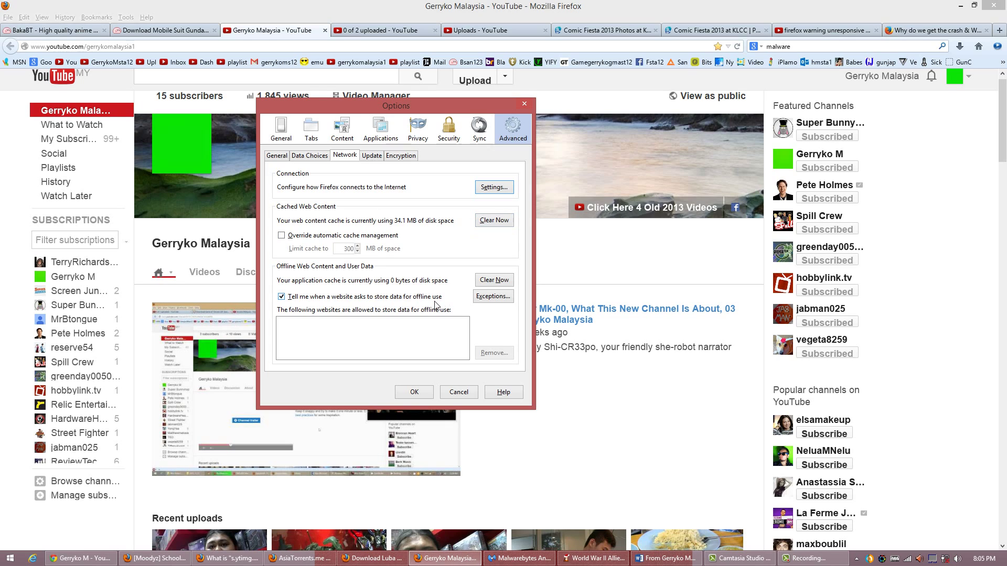
click(414, 393)
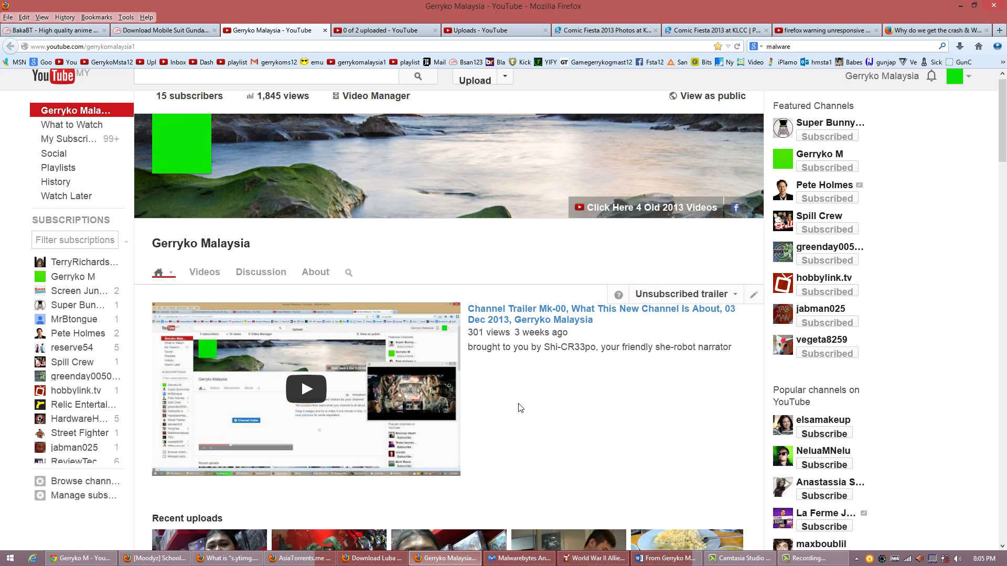
Open Flash Player Settings on the channel trailer, then bring forward the finished Malwarebytes scan
right_click(373, 365)
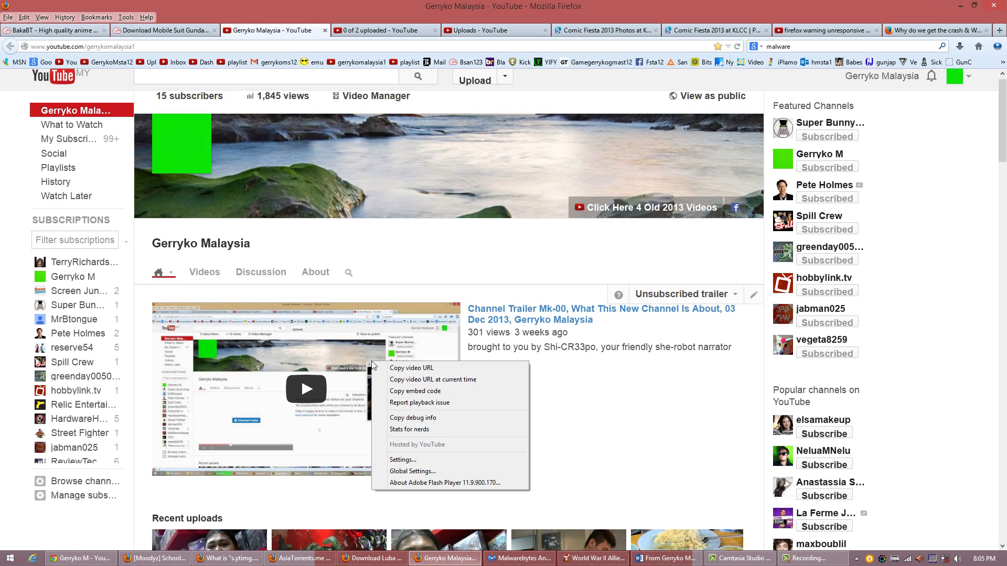
click(400, 460)
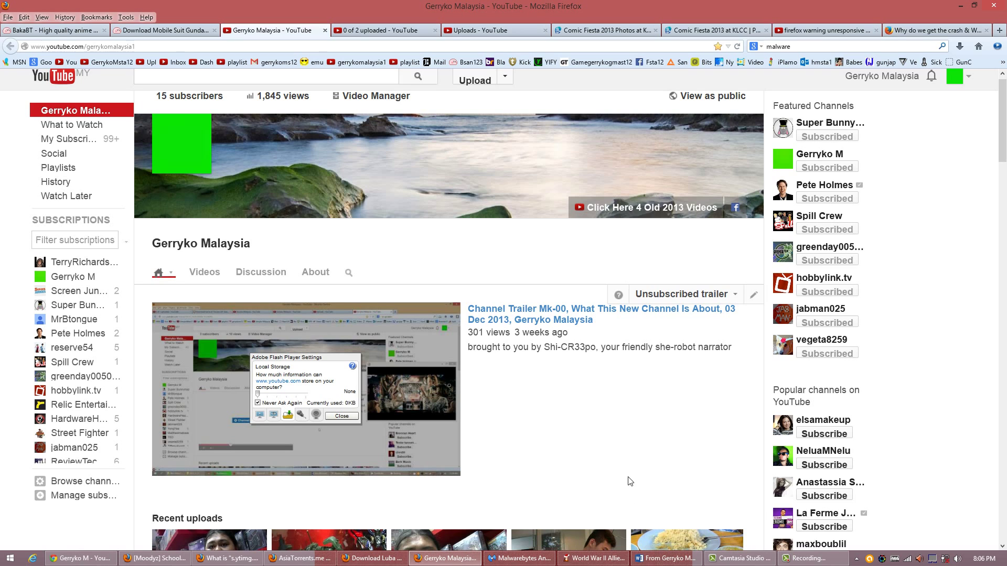
click(520, 558)
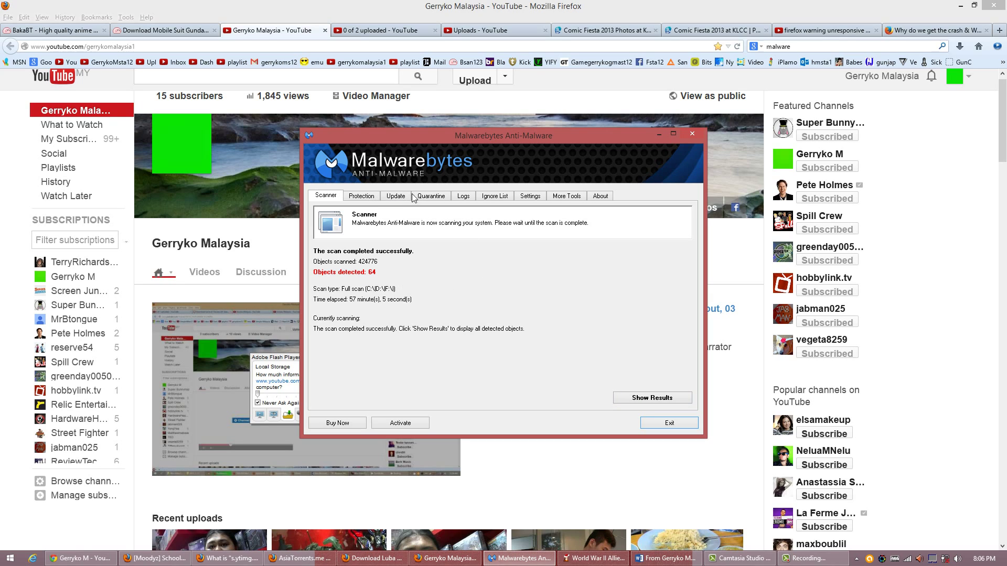
Show the scan's detected threats with a widened Vendor column and start removing the selected items
key(Tab)
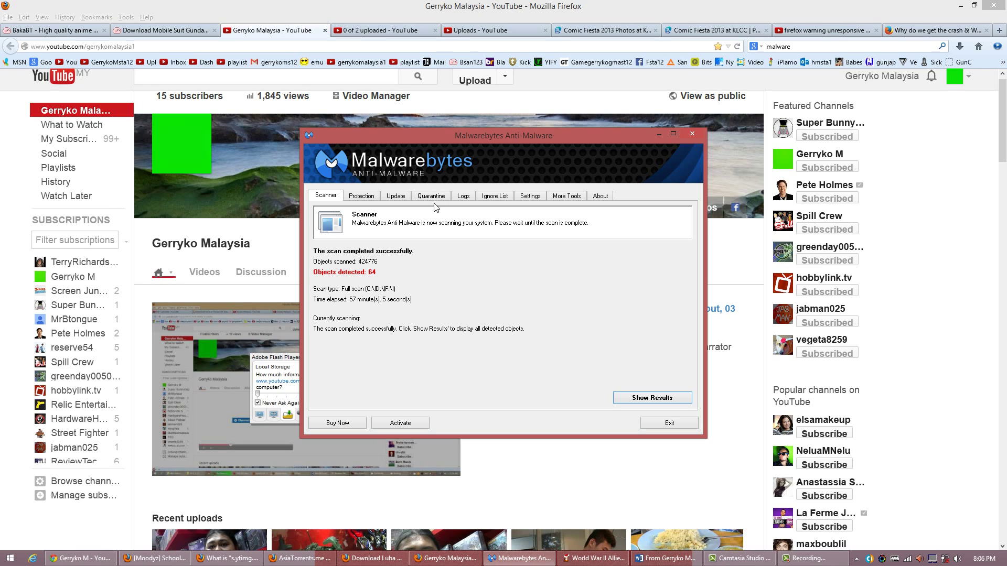
click(649, 399)
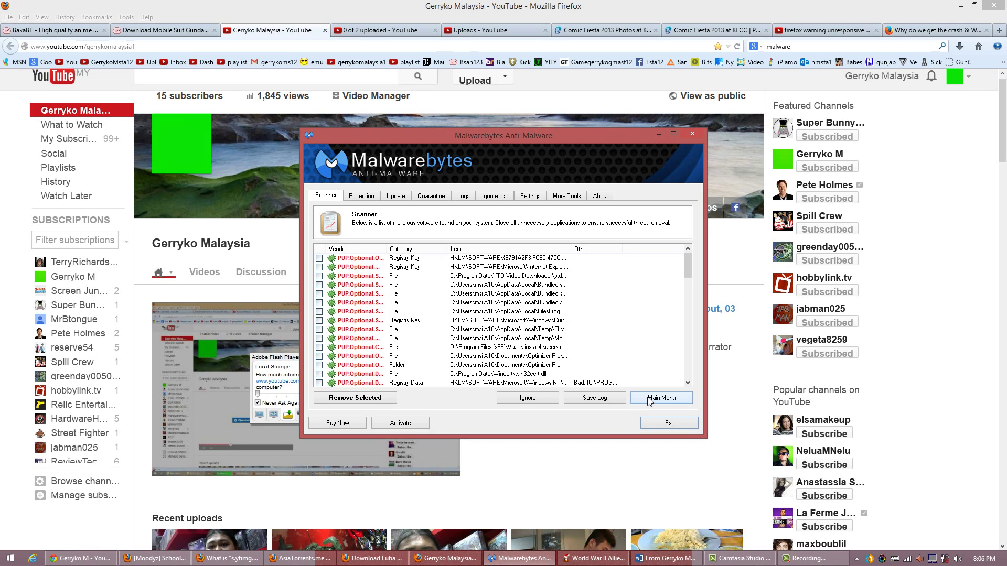
drag(394, 252, 478, 256)
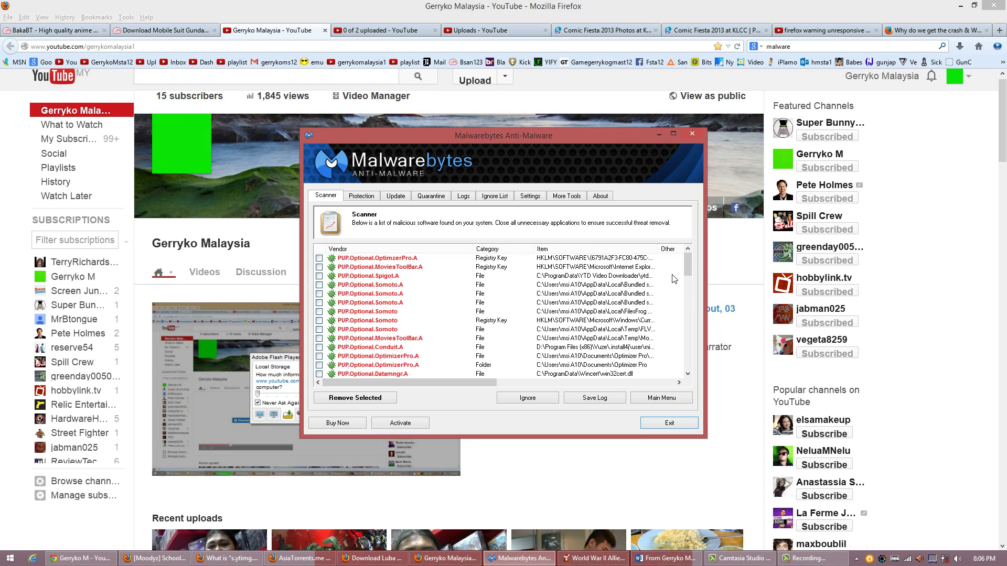
scroll(693, 274, down, 1)
drag(692, 273, 696, 373)
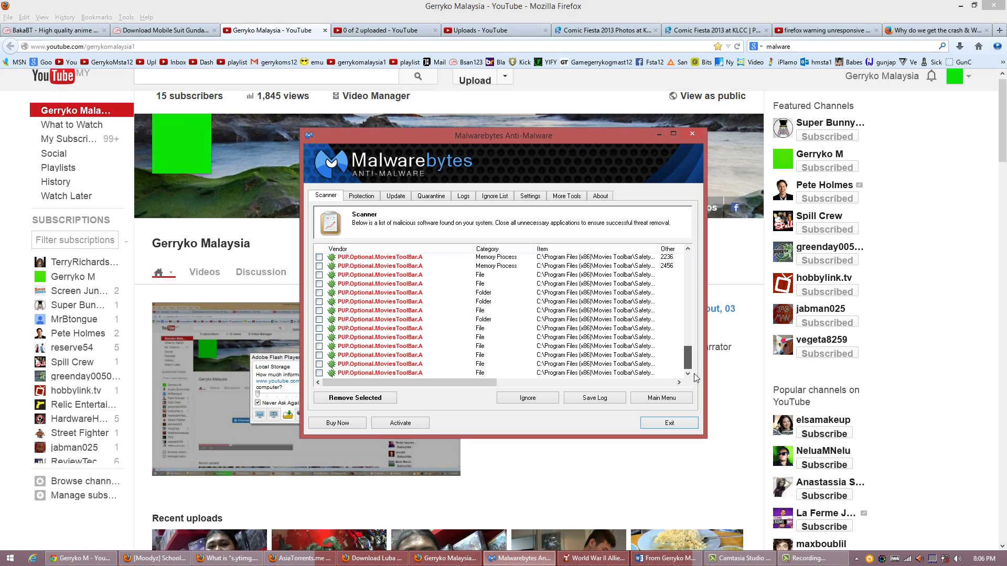
drag(696, 377, 701, 262)
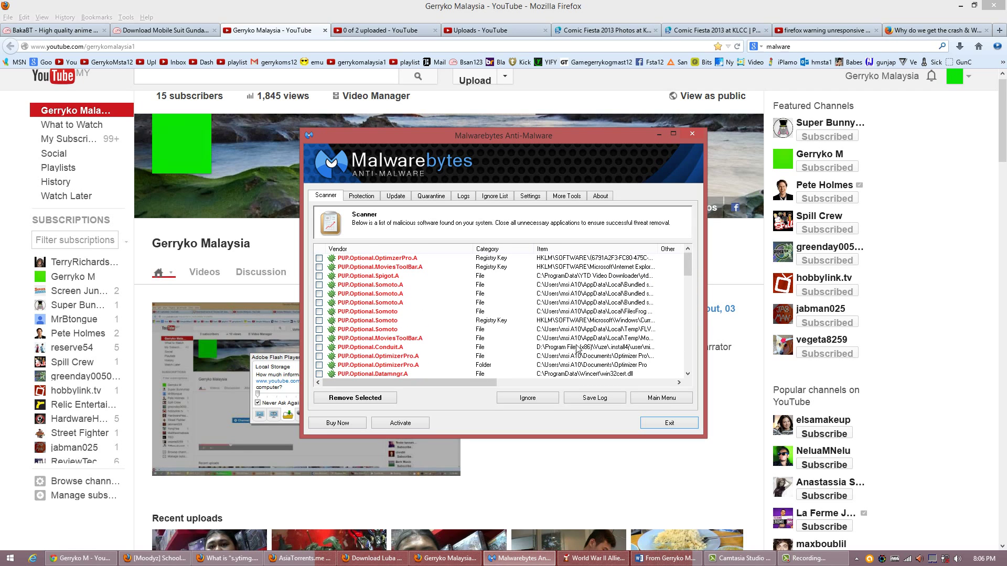
drag(513, 383, 588, 383)
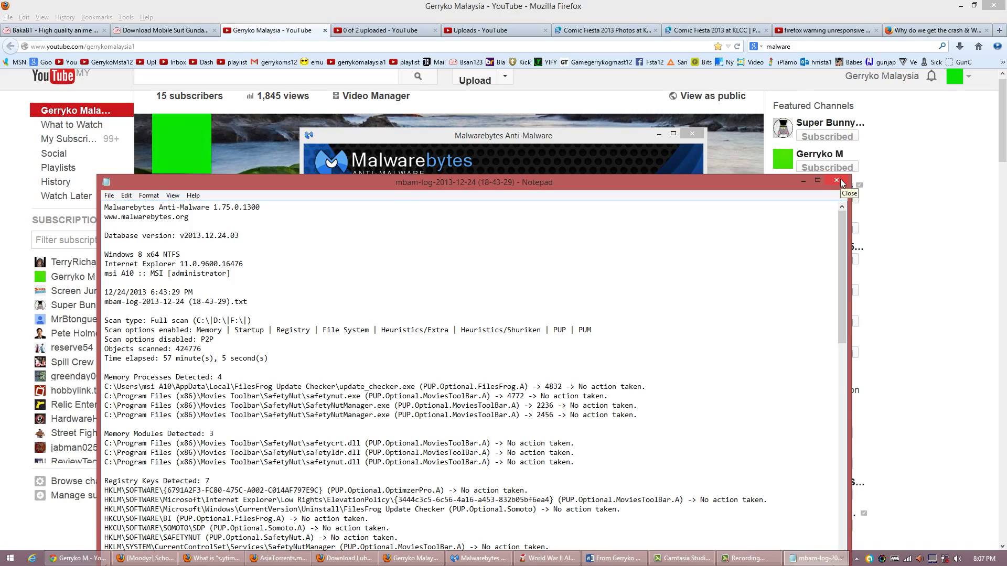
Scroll the mbam log through its 37 'No action taken' detected files to the end
scroll(661, 401, down, 4)
scroll(661, 401, down, 16)
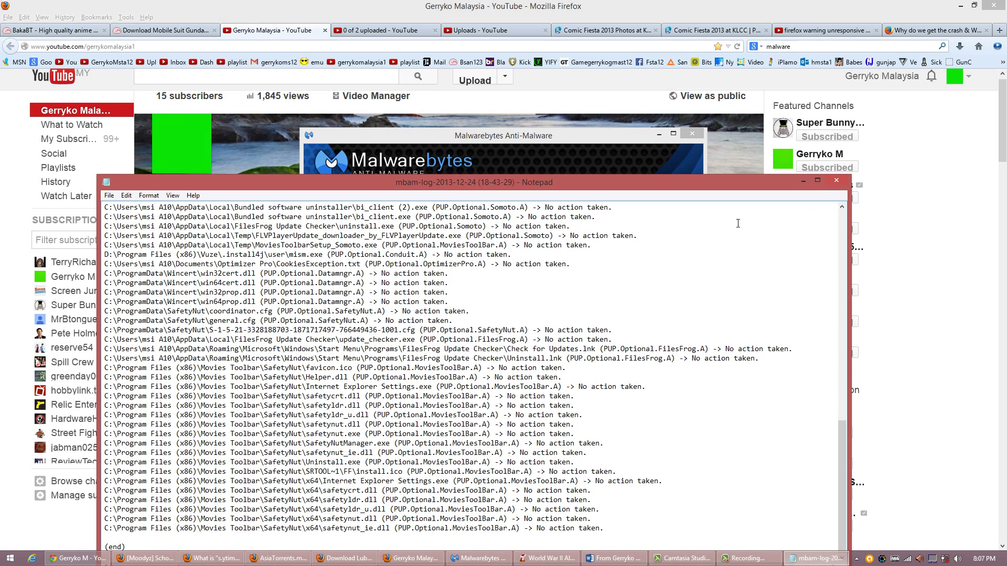
Close the Notepad log, confirm the removal message, and exit Malwarebytes Anti-Malware
click(835, 180)
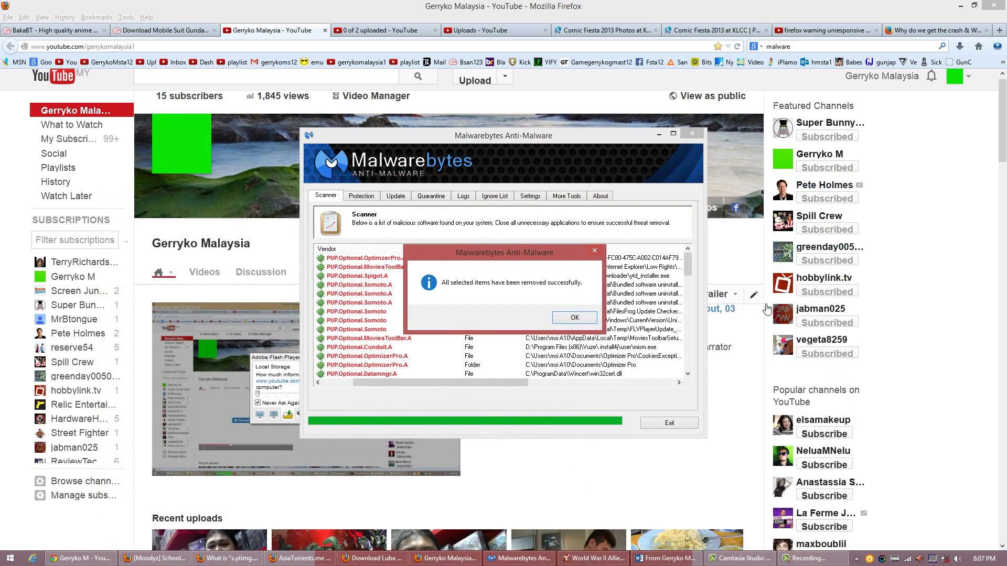
click(574, 316)
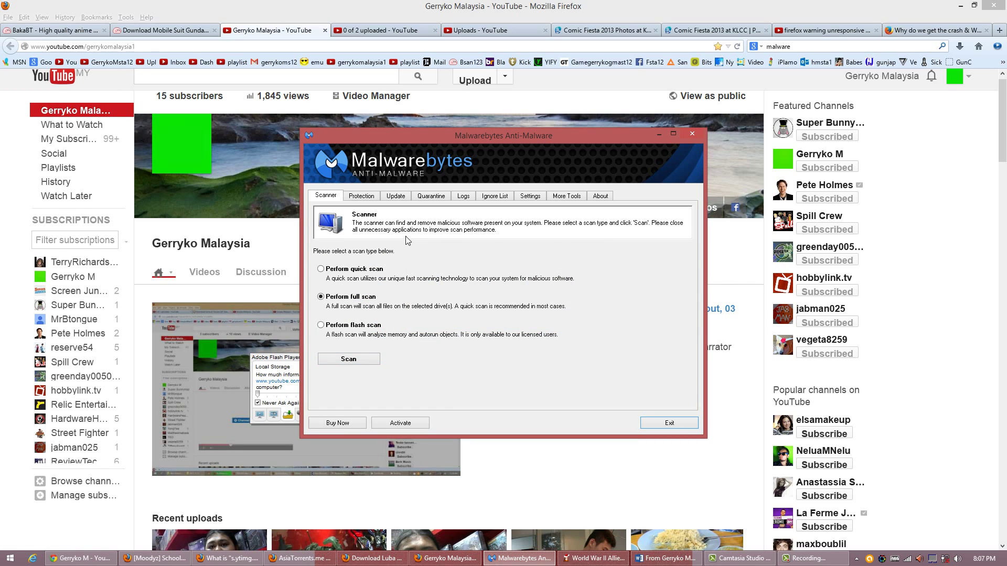
click(693, 134)
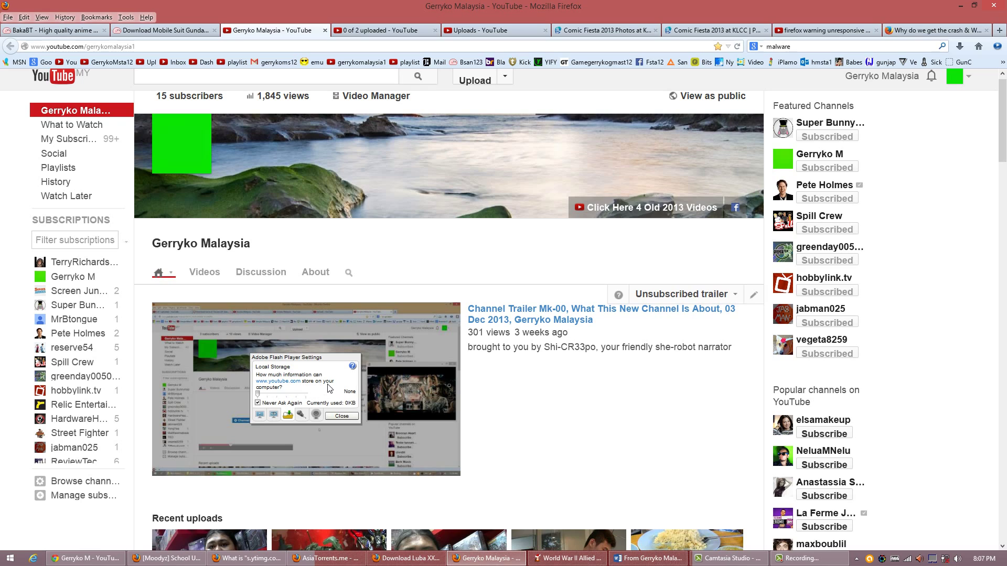
Set Flash to never ask again about YouTube's local storage
click(258, 402)
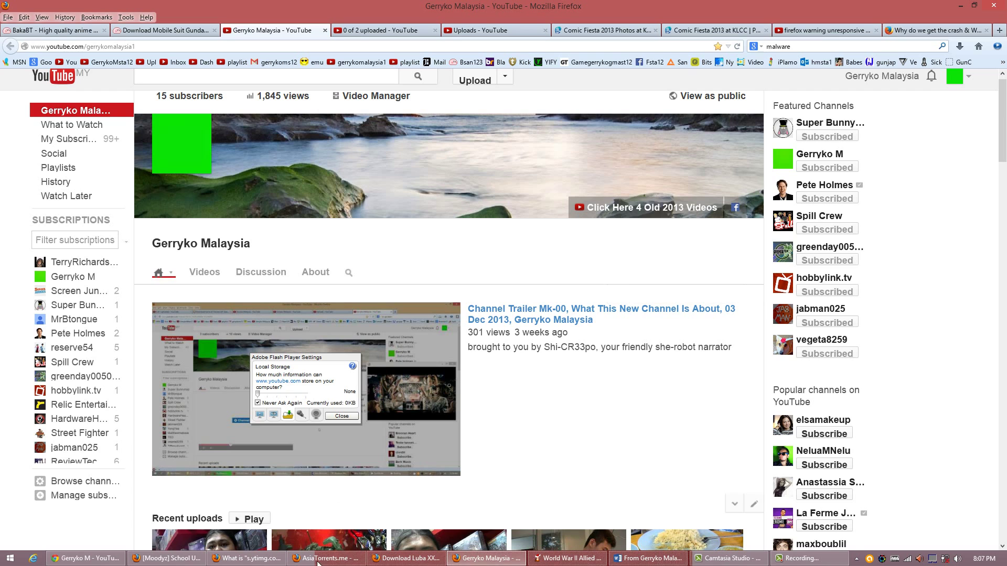
click(258, 559)
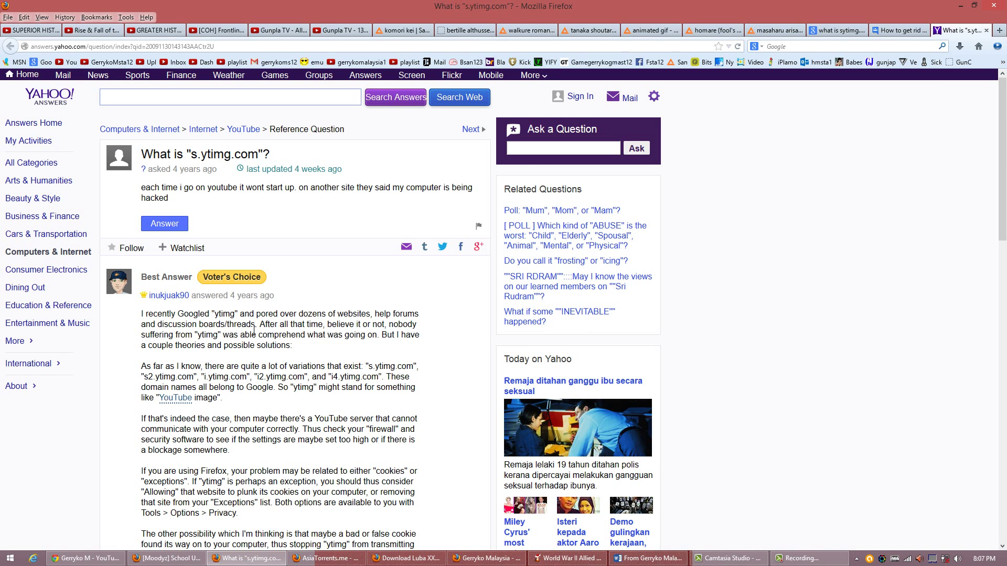
click(487, 559)
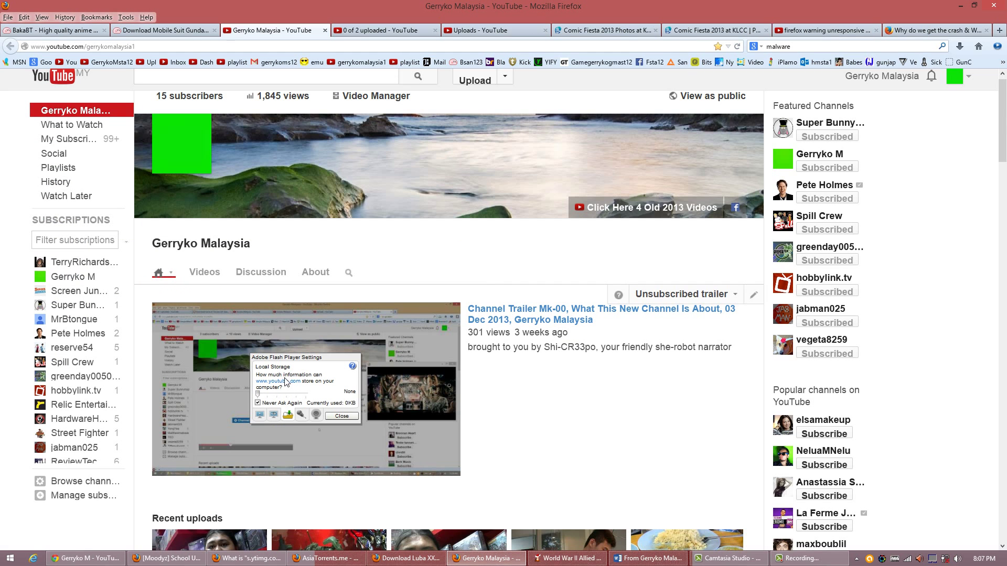
Review Flash's Display and Privacy settings, close them, and switch to Chrome
click(259, 415)
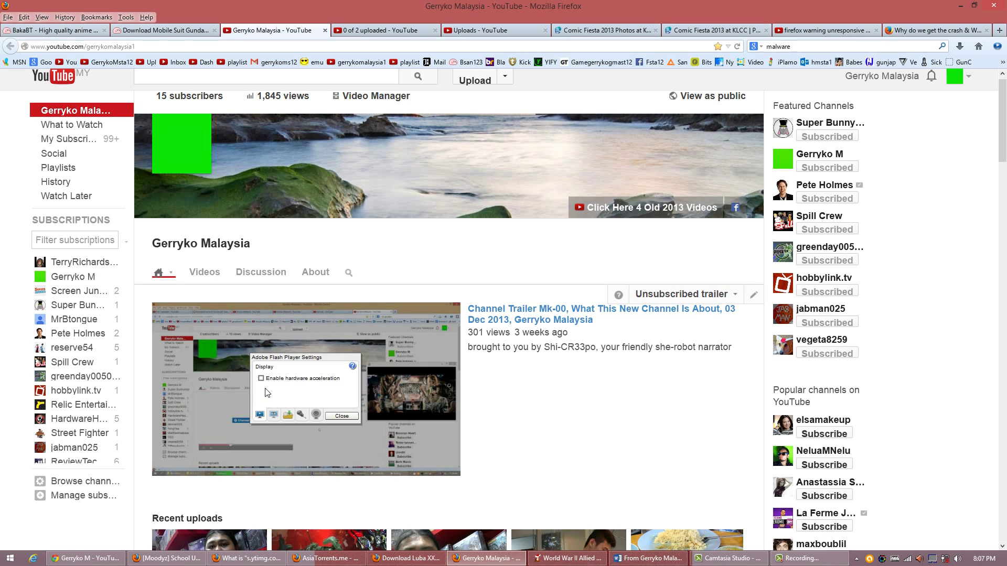
click(274, 415)
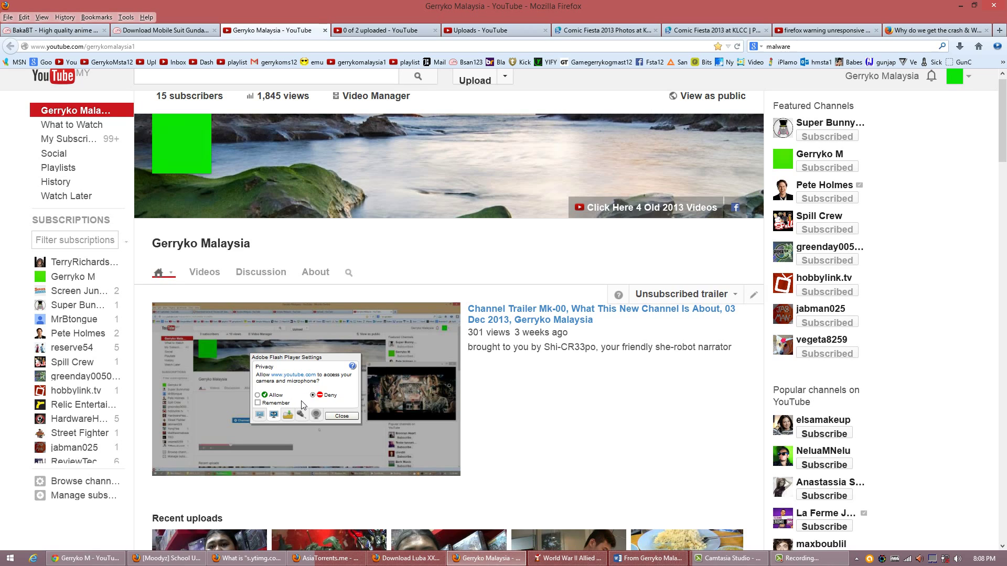
click(338, 417)
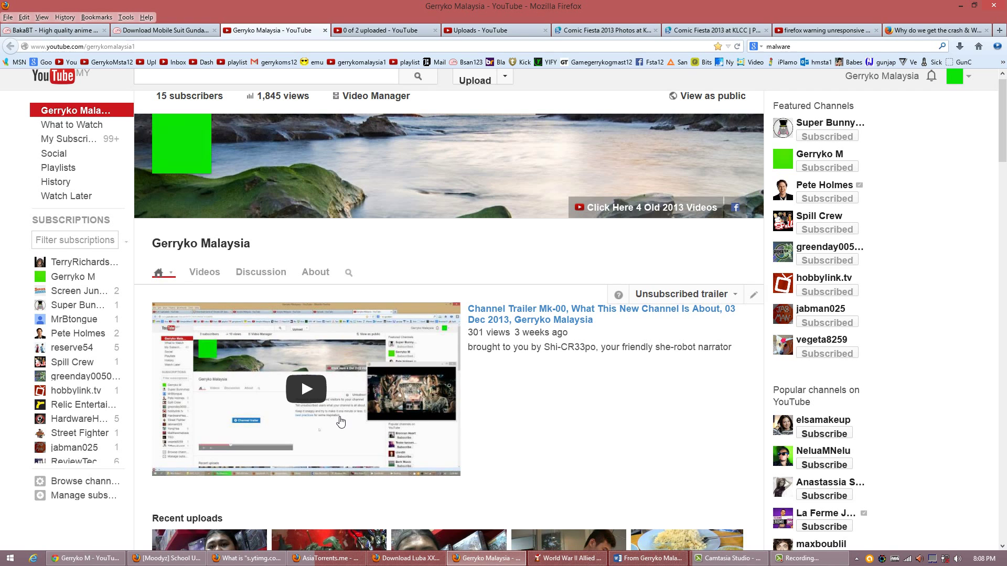
click(98, 559)
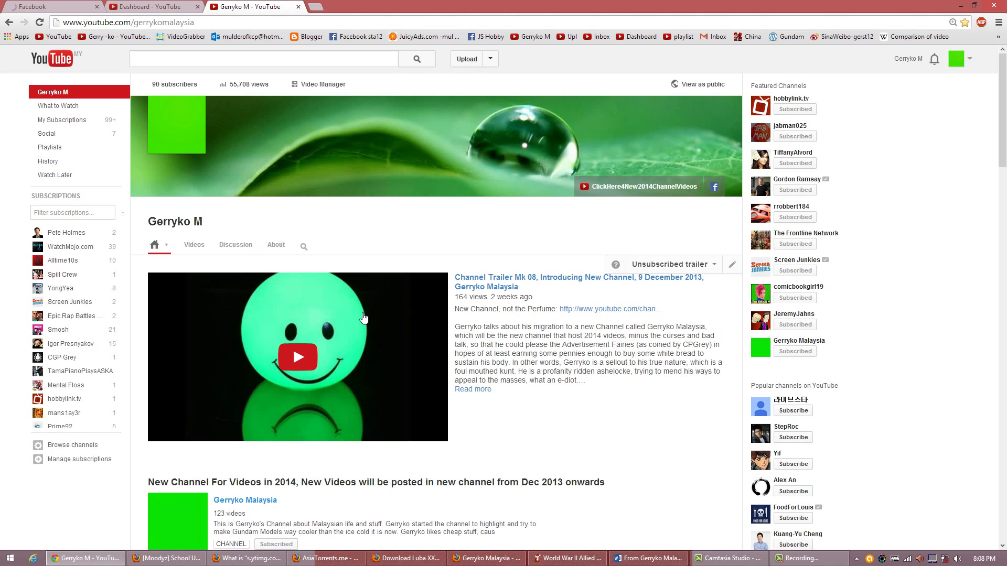
In Chrome, check the trailer's Flash Player Privacy and Local Storage settings
right_click(363, 317)
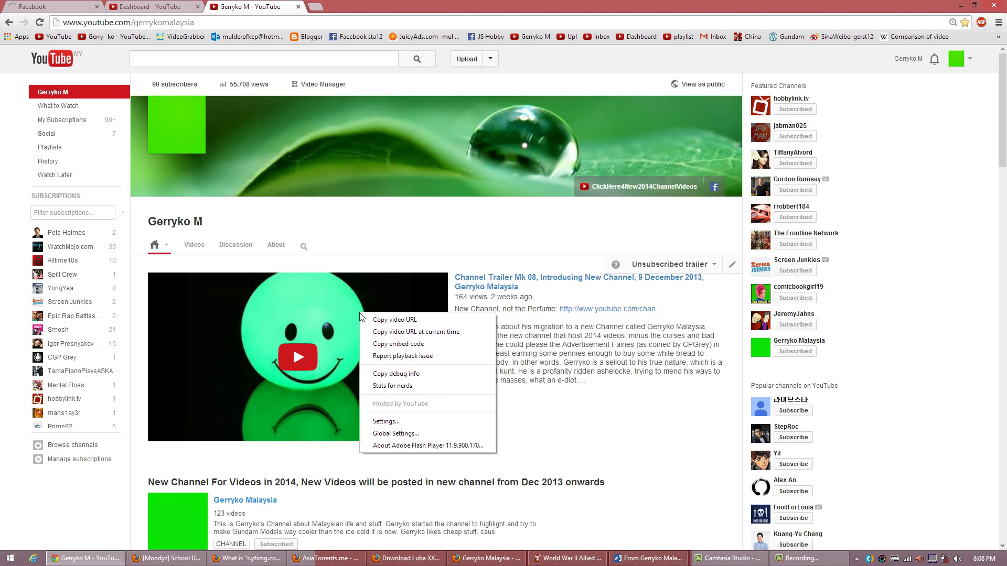
click(392, 422)
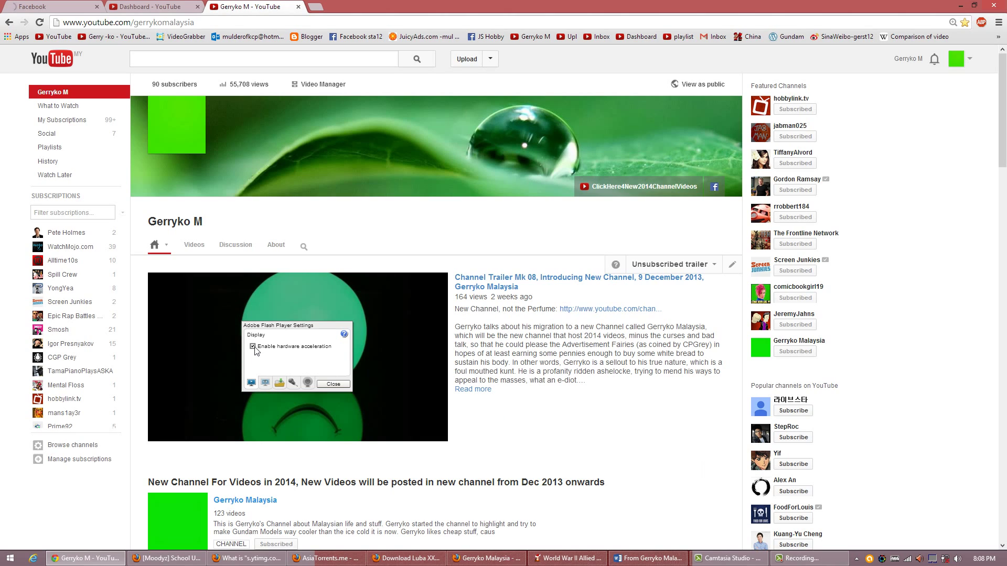
click(265, 383)
click(279, 383)
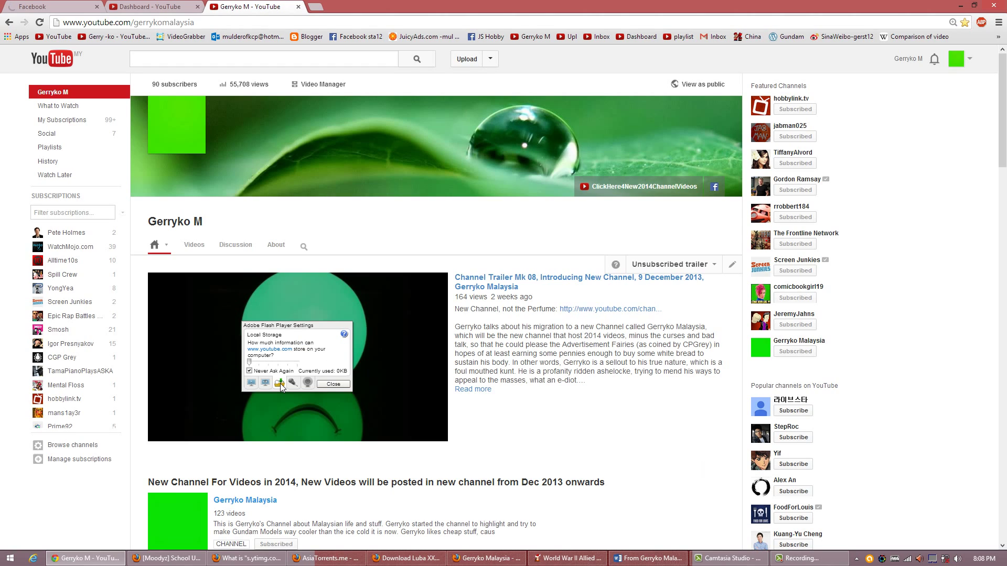
click(331, 386)
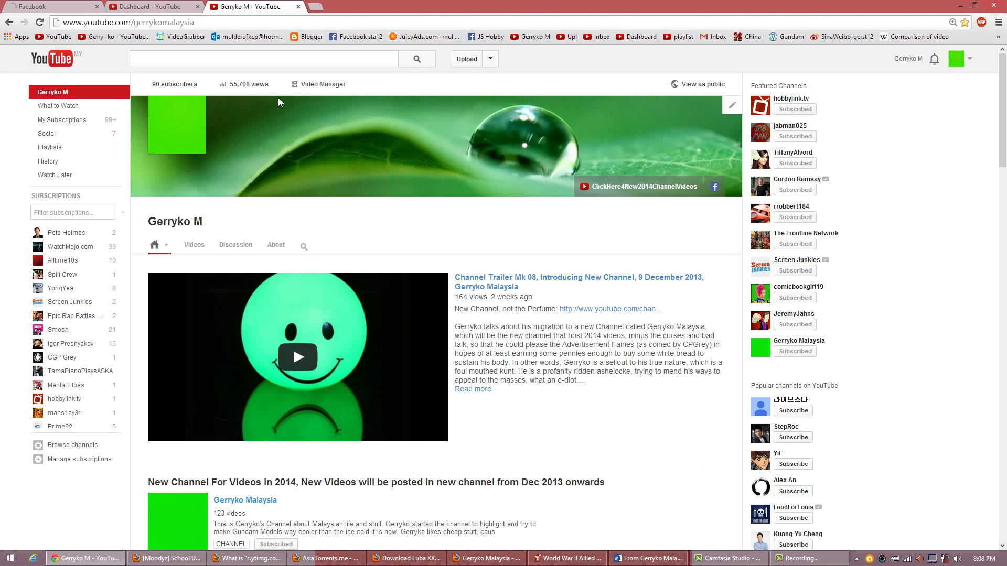
Peek at Chrome's hidden bookmarks, then minimize and restore the Chrome window
mouse_move(301, 270)
click(998, 37)
click(998, 37)
click(961, 5)
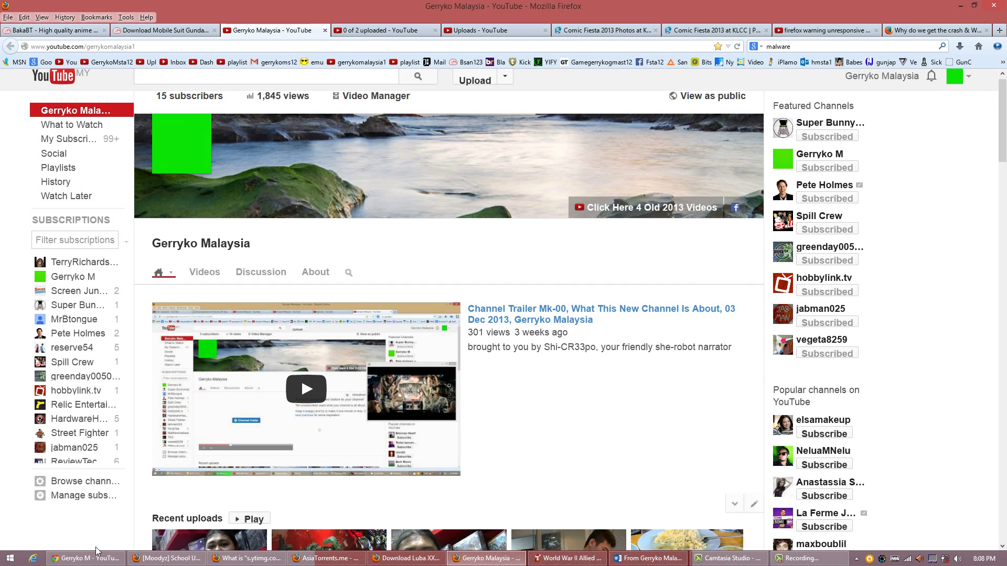
right_click(76, 560)
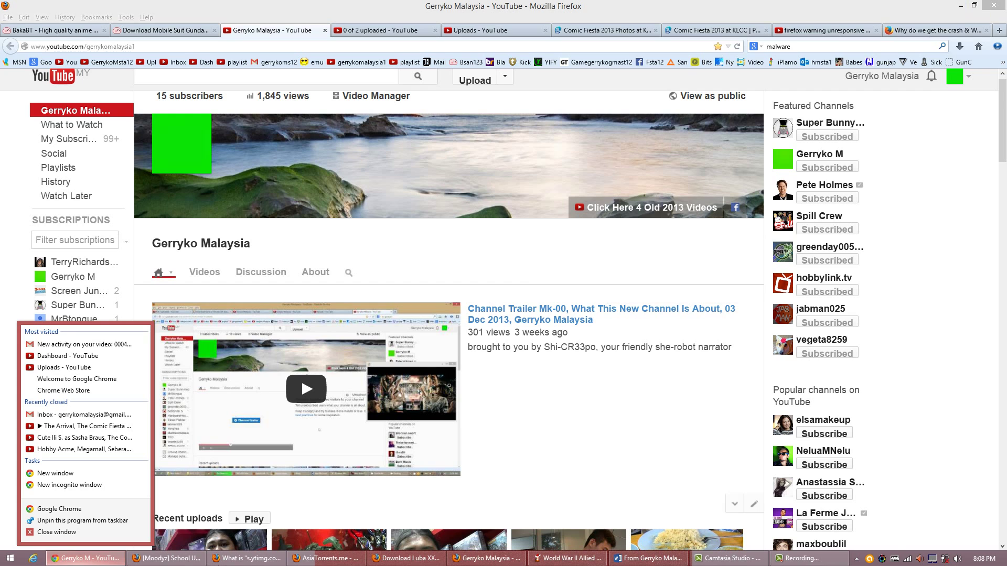
click(91, 560)
Check the trailer's Flash hardware acceleration setting in Chrome
right_click(353, 321)
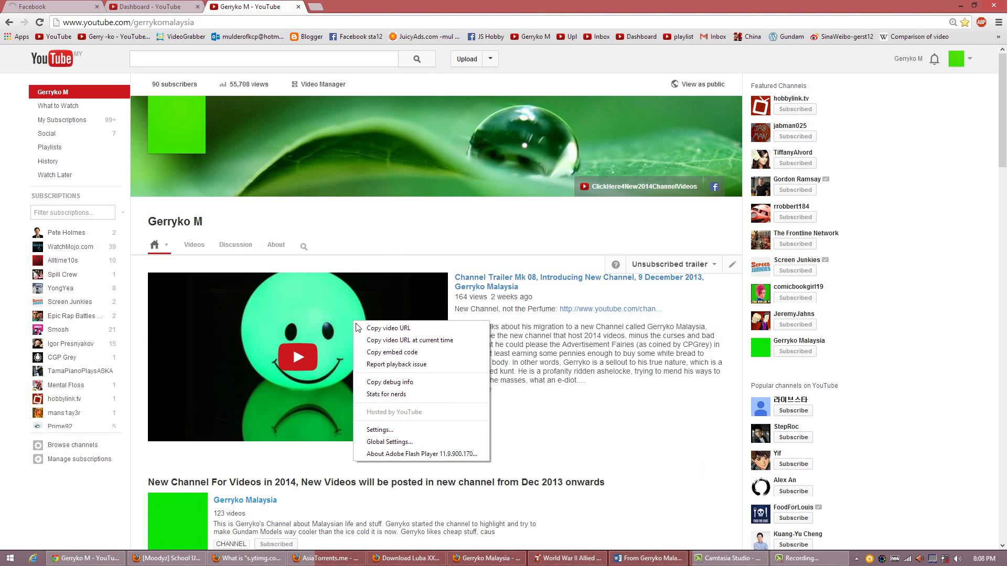
click(392, 426)
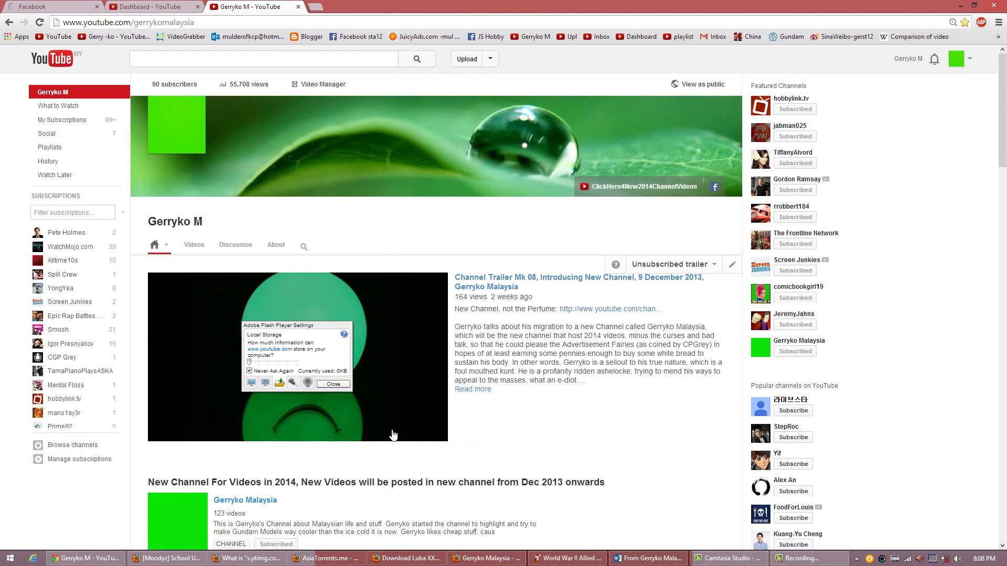
click(251, 383)
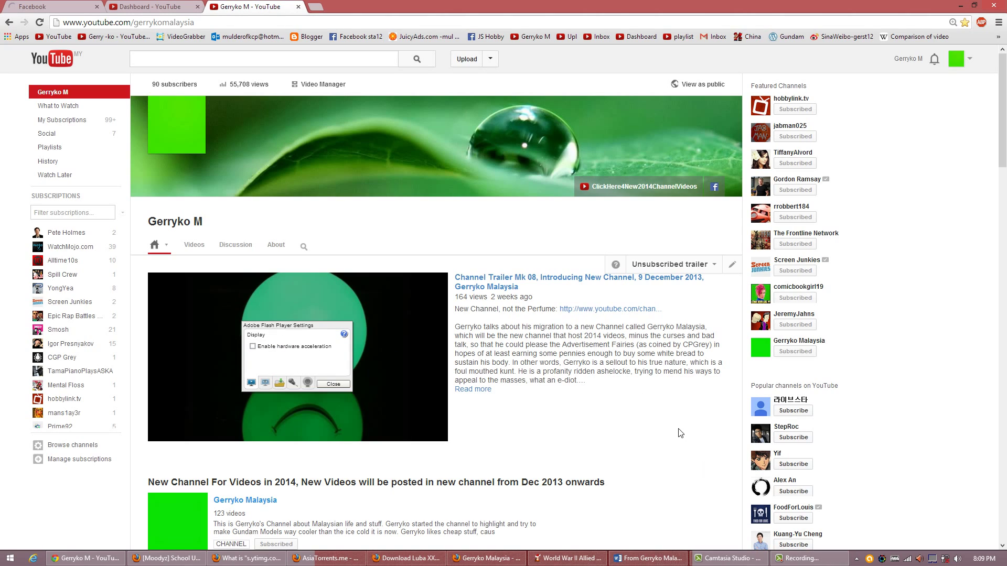
click(330, 386)
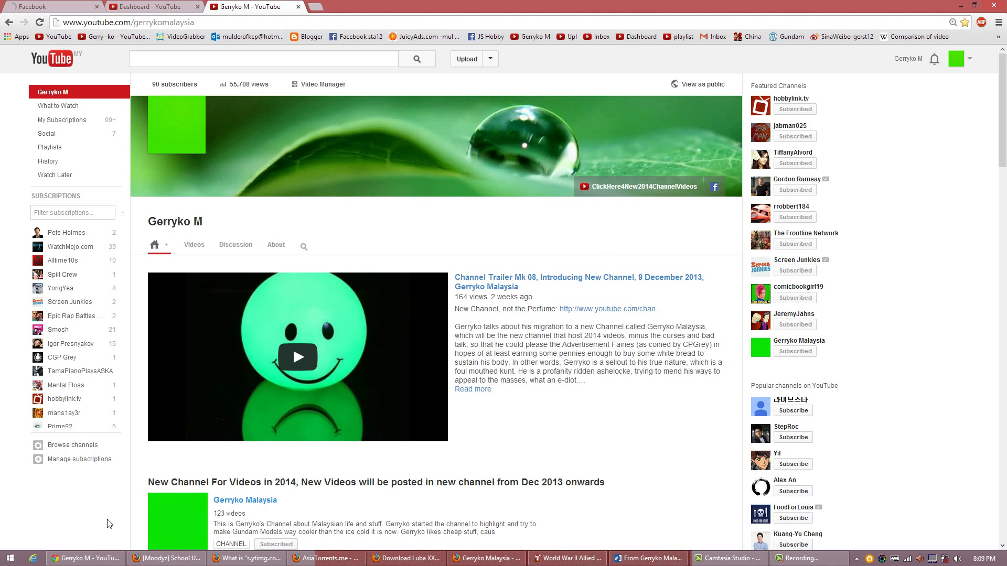
click(239, 559)
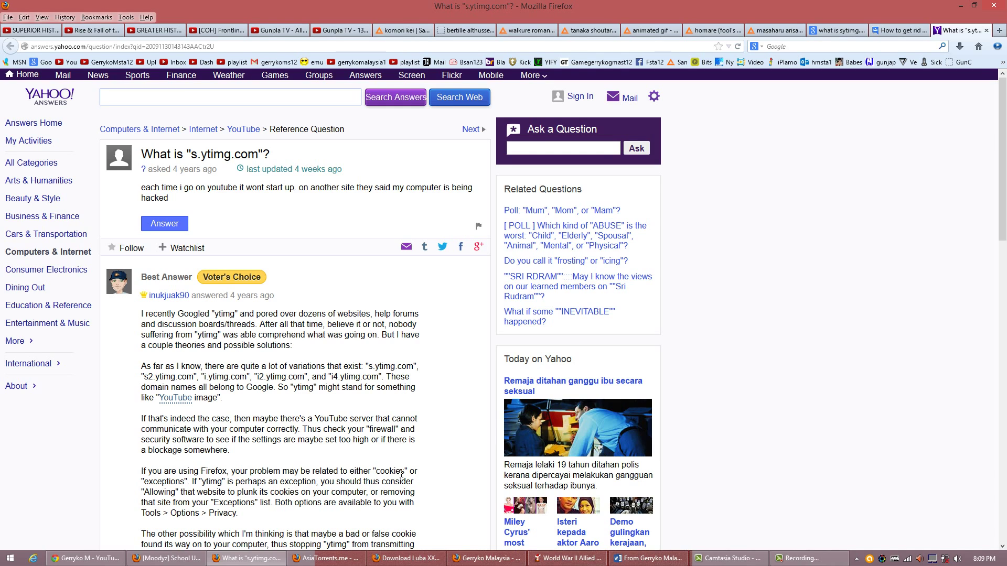
click(962, 5)
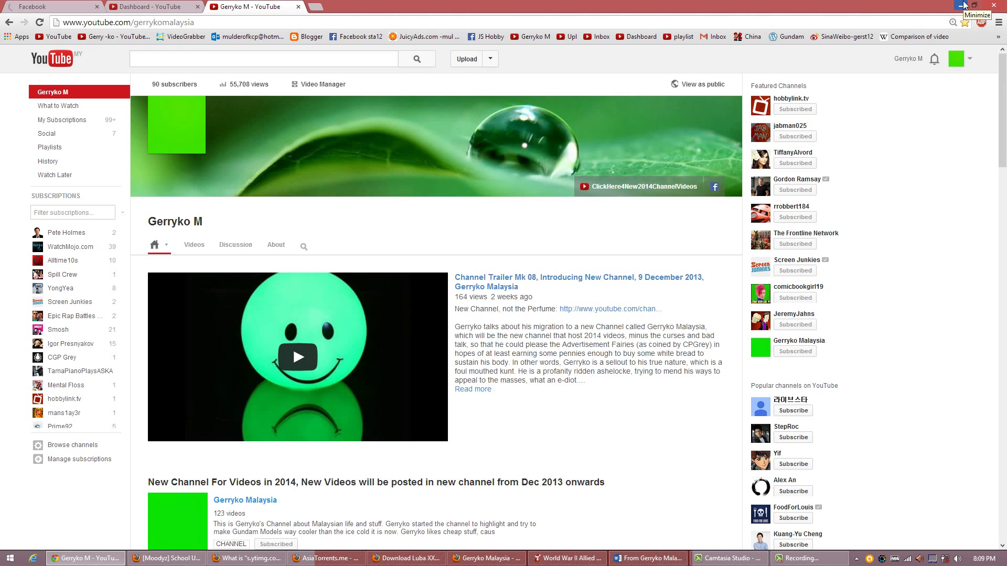
click(962, 6)
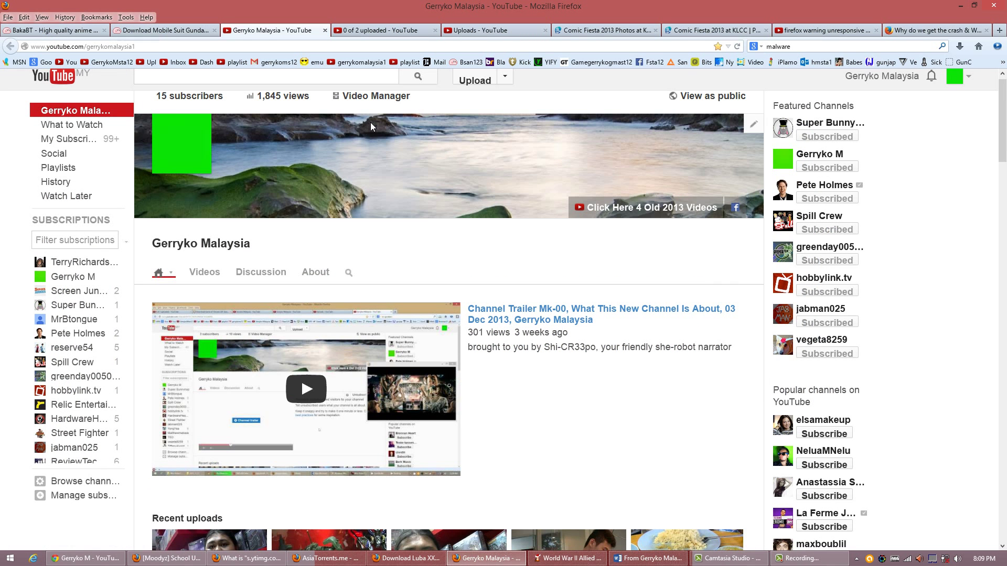
Review Firefox's Advanced Network, Data Choices and General options
click(126, 17)
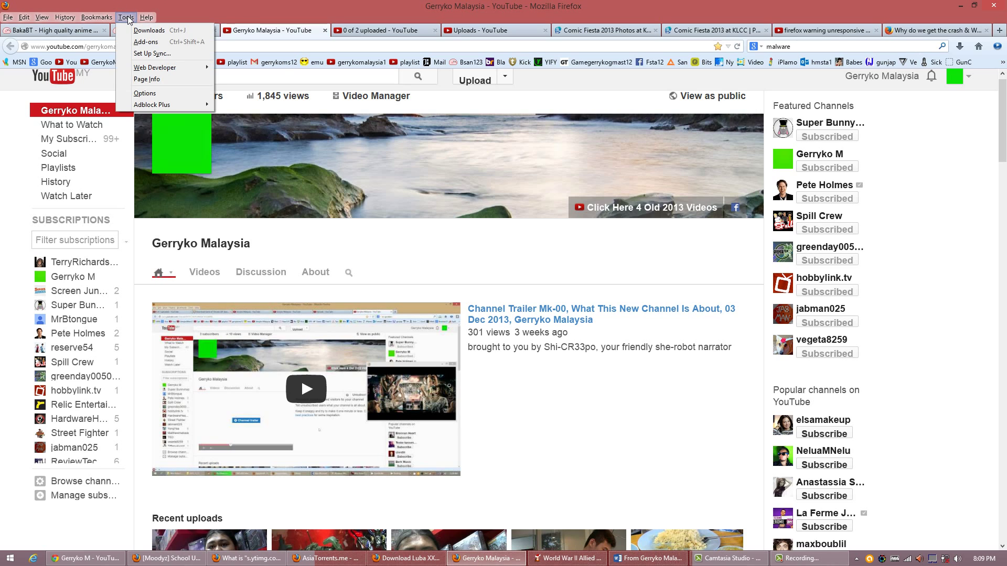
click(144, 93)
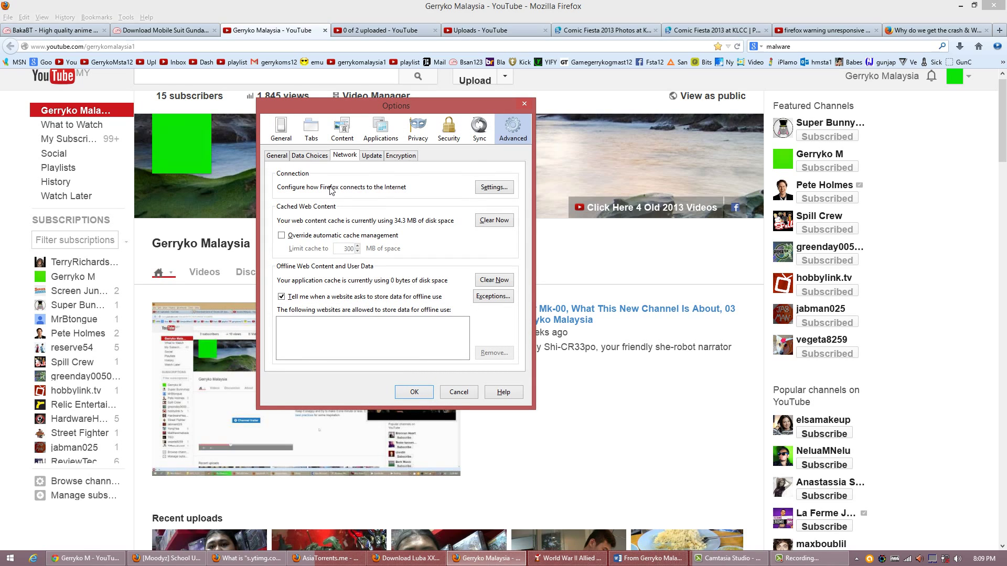
click(317, 158)
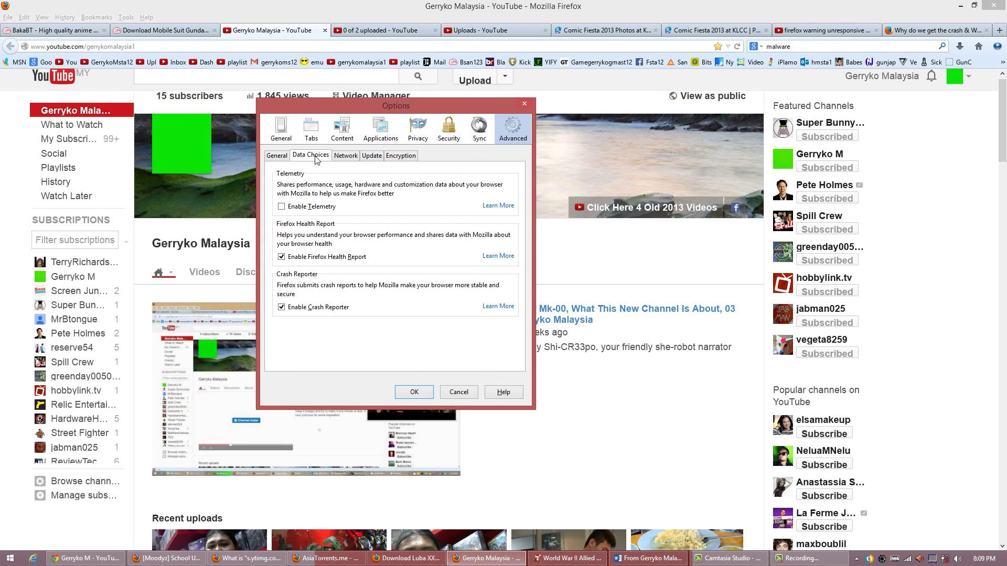
click(278, 157)
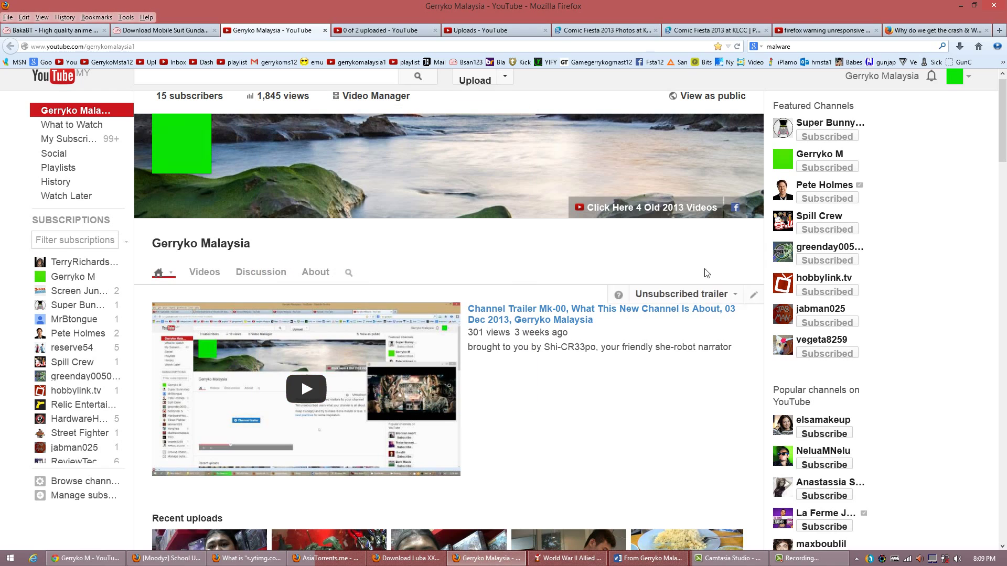
Check the video upload's progress, then minimize Firefox to the desktop
click(362, 30)
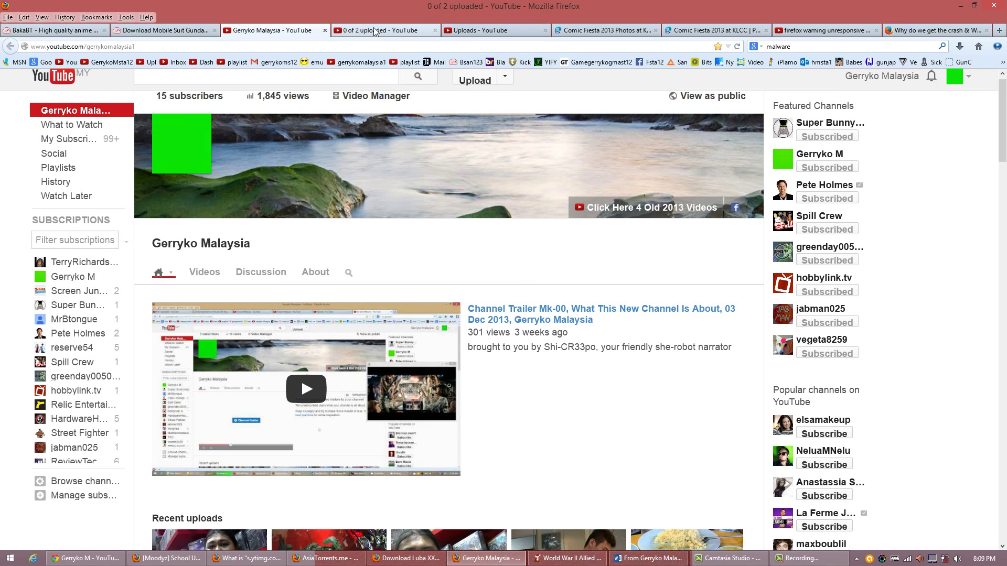
scroll(860, 210, down, 4)
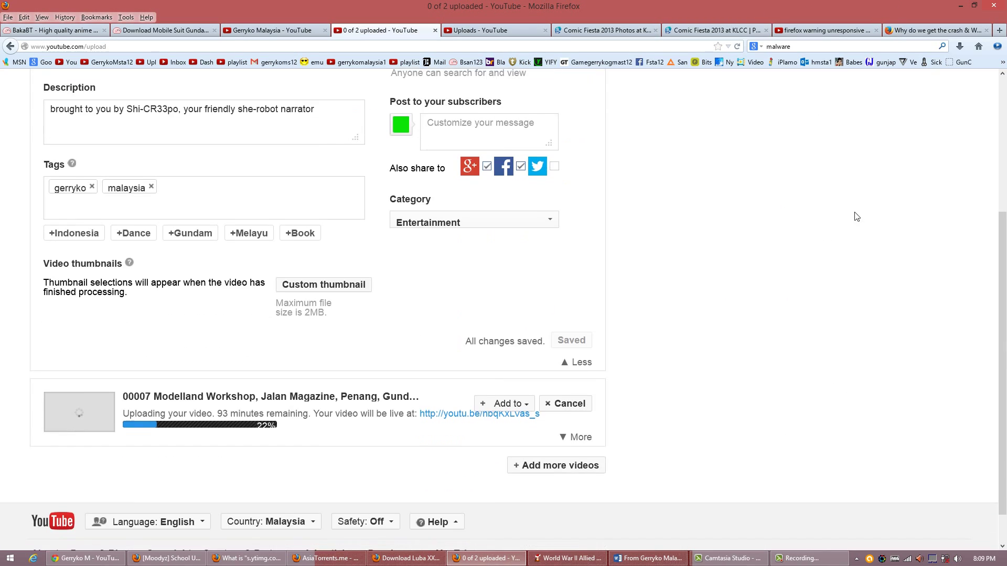
click(962, 7)
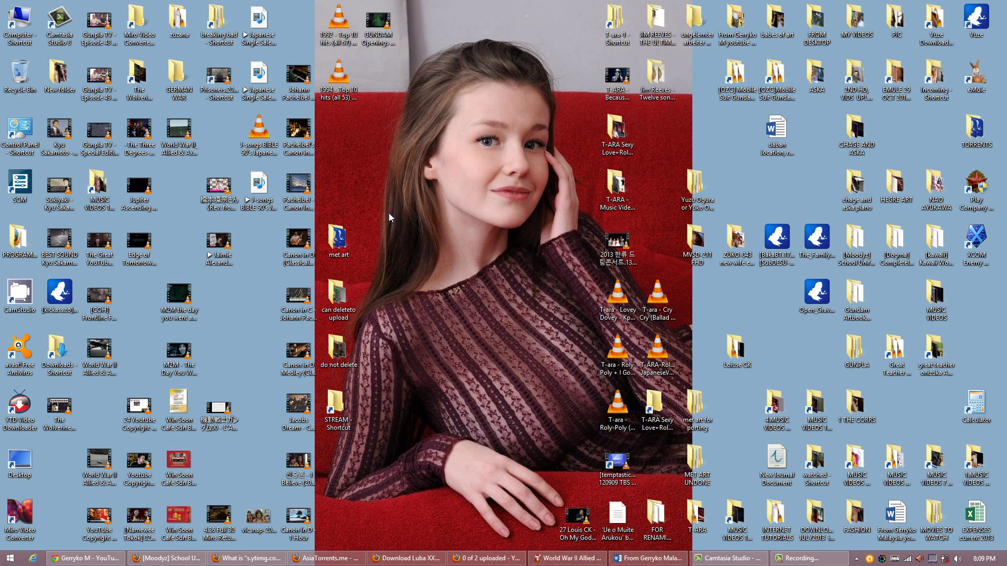
Search Control Panel for 'flash' and open Flash Player (32-bit) Settings Manager's Storage tab
double_click(25, 131)
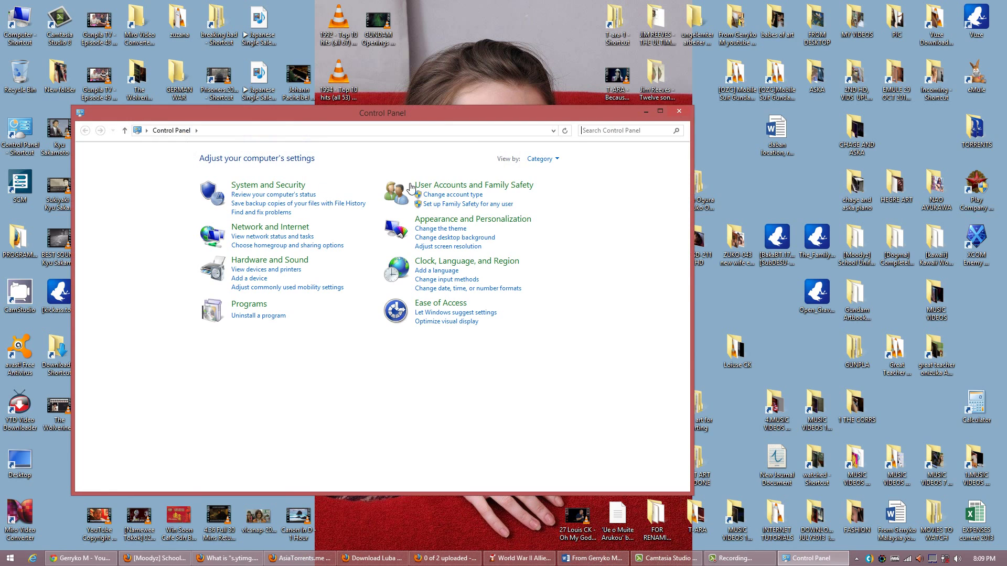
click(605, 135)
text(flash)
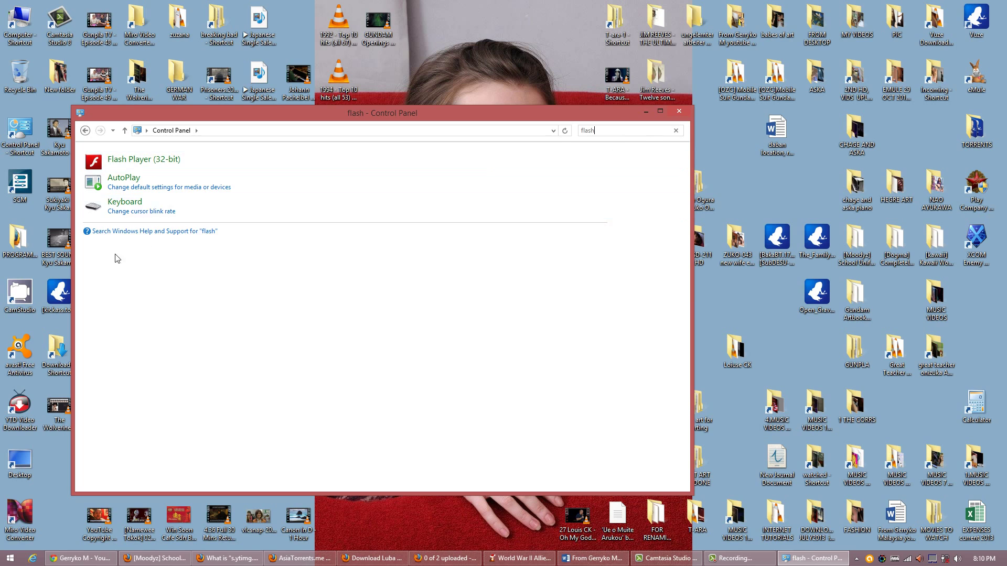
click(128, 165)
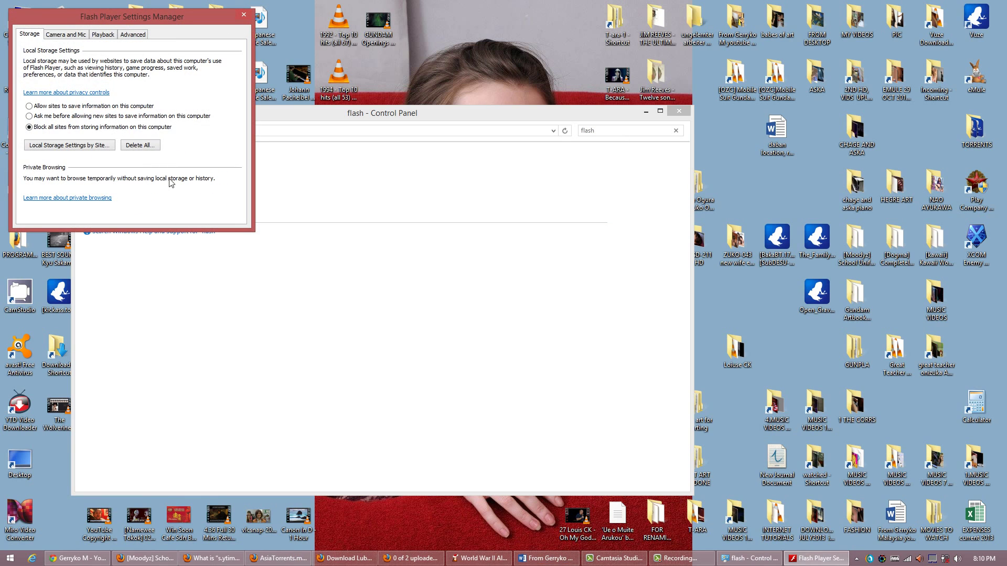